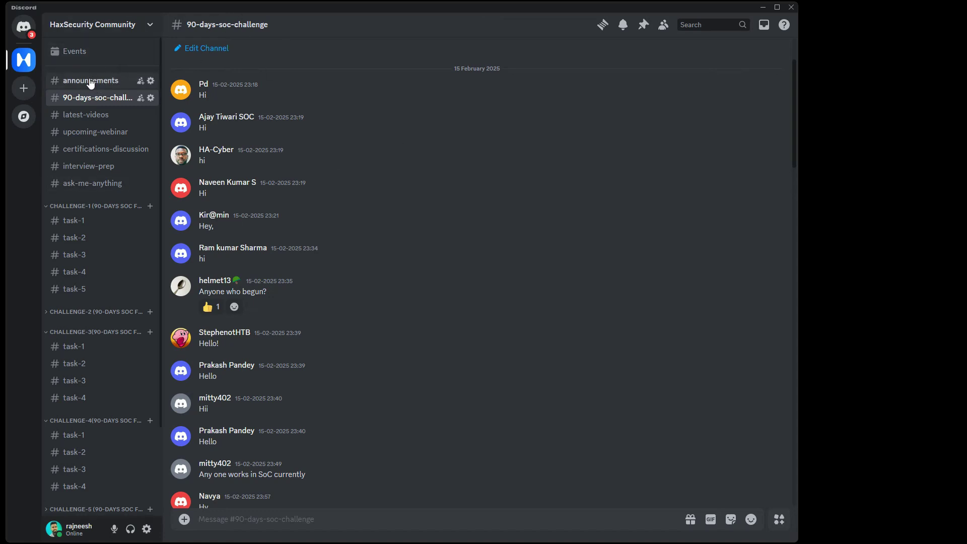
Step: Glance at #announcements, then return to the #90-days-soc-challenge channel
{"action": "left_click", "coordinate": [84, 86]}
{"action": "left_click", "coordinate": [85, 98]}
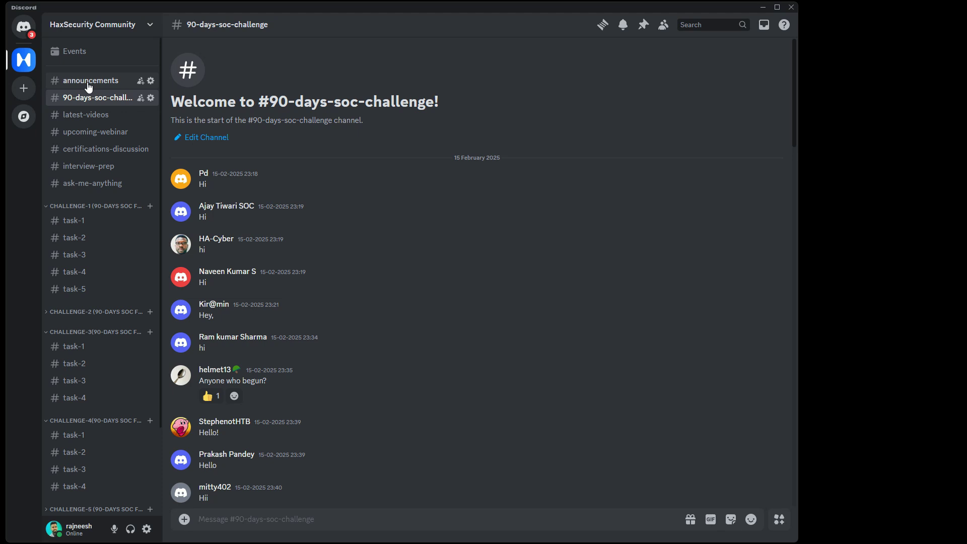
{"action": "left_click", "coordinate": [88, 84]}
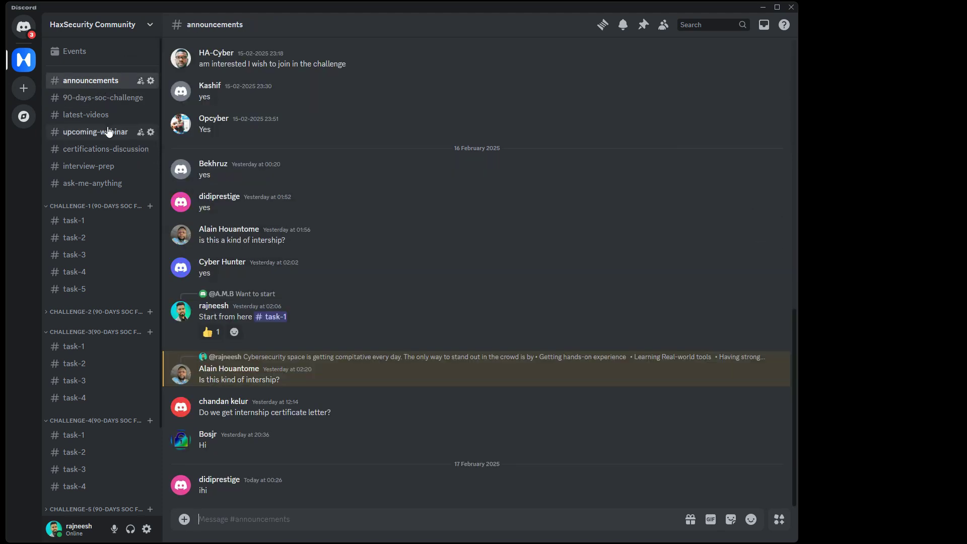
{"action": "left_click", "coordinate": [94, 100]}
{"action": "scroll", "coordinate": [285, 307], "scroll_direction": "down", "scroll_amount": 10}
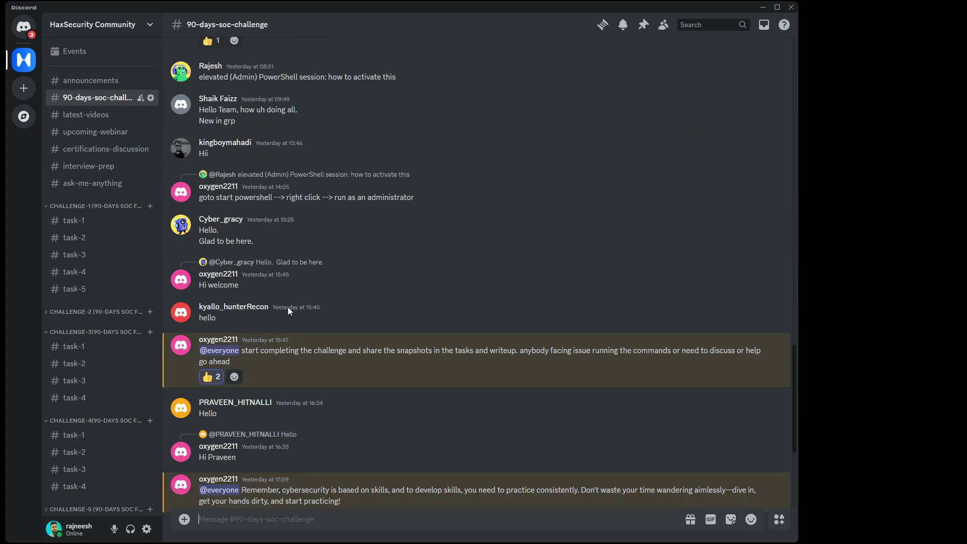
{"action": "scroll", "coordinate": [310, 282], "scroll_direction": "up", "scroll_amount": 15}
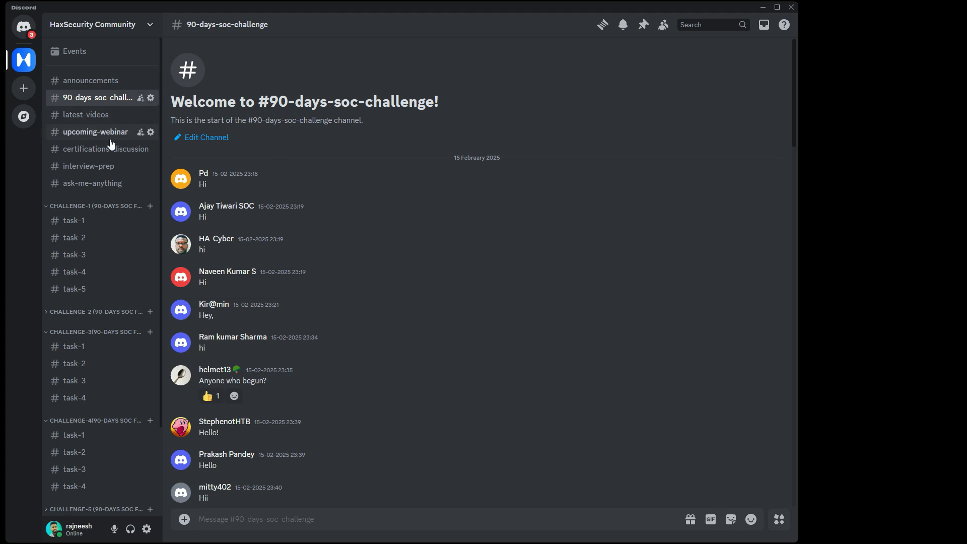
Step: Collapse the CHALLENGE-1, CHALLENGE-3 and CHALLENGE-4 categories, then re-expand only CHALLENGE-1
{"action": "left_click", "coordinate": [79, 210]}
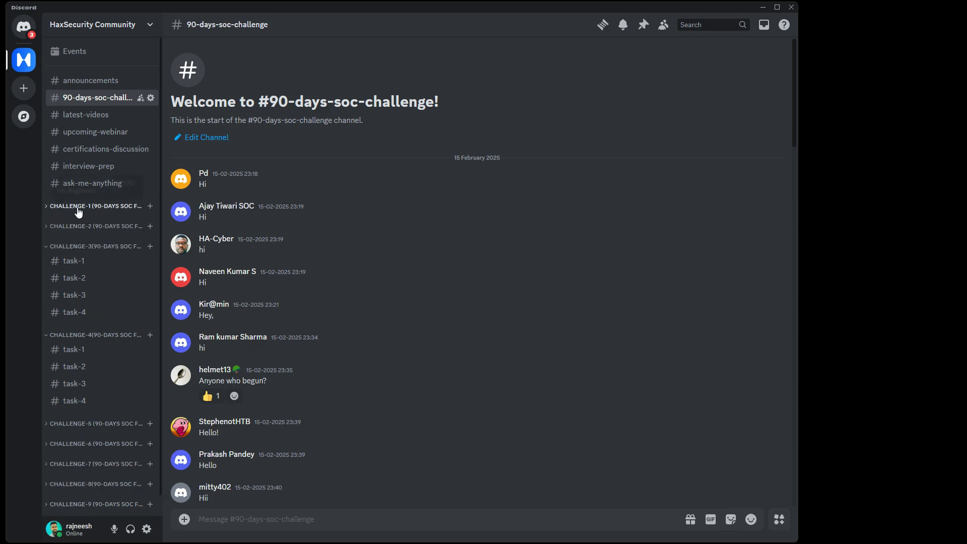
{"action": "left_click", "coordinate": [54, 246]}
{"action": "left_click", "coordinate": [55, 266]}
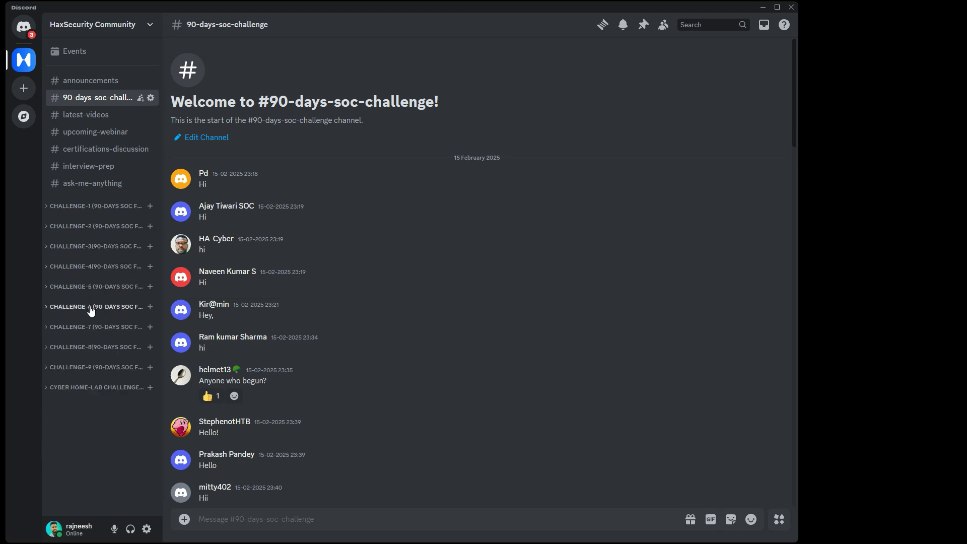
{"action": "left_click", "coordinate": [55, 206]}
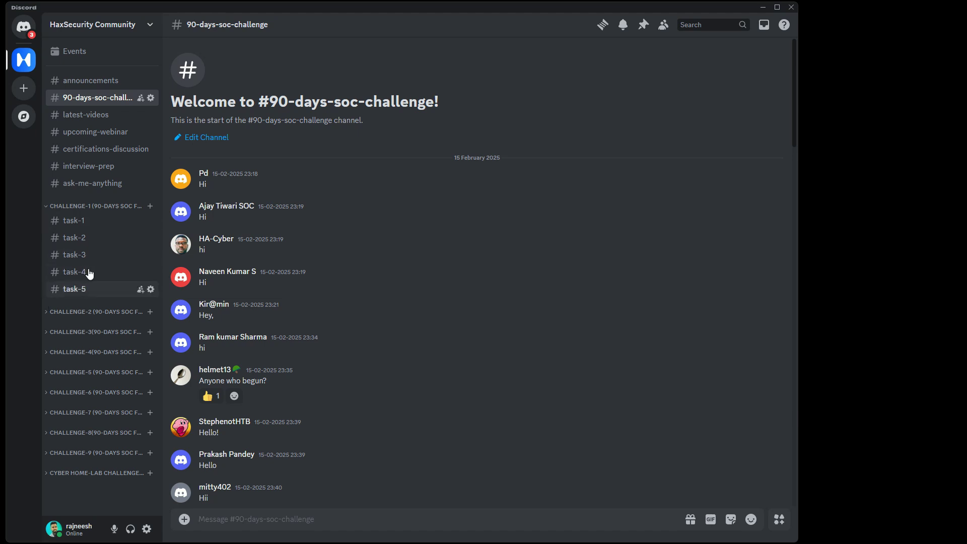
{"action": "left_click", "coordinate": [85, 224]}
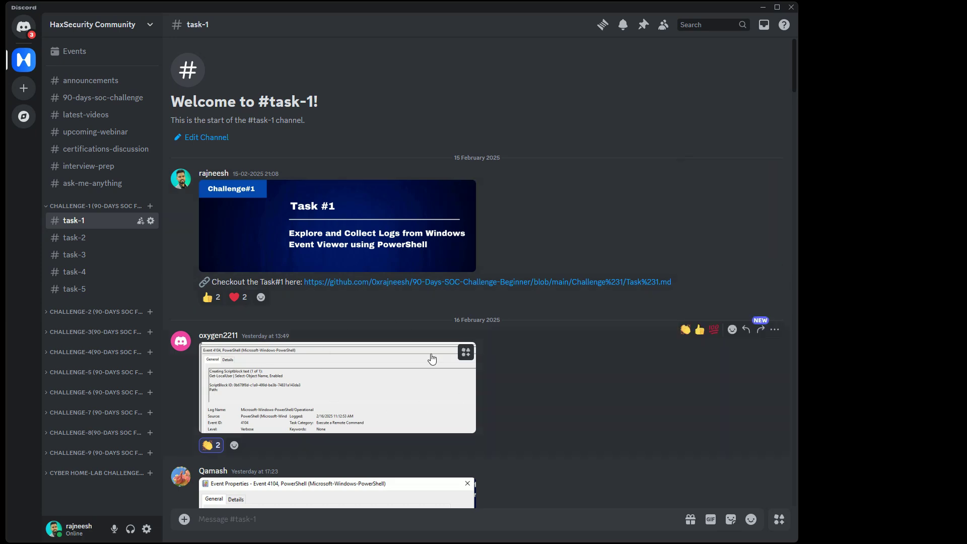
{"action": "scroll", "coordinate": [428, 356], "scroll_direction": "down", "scroll_amount": 5}
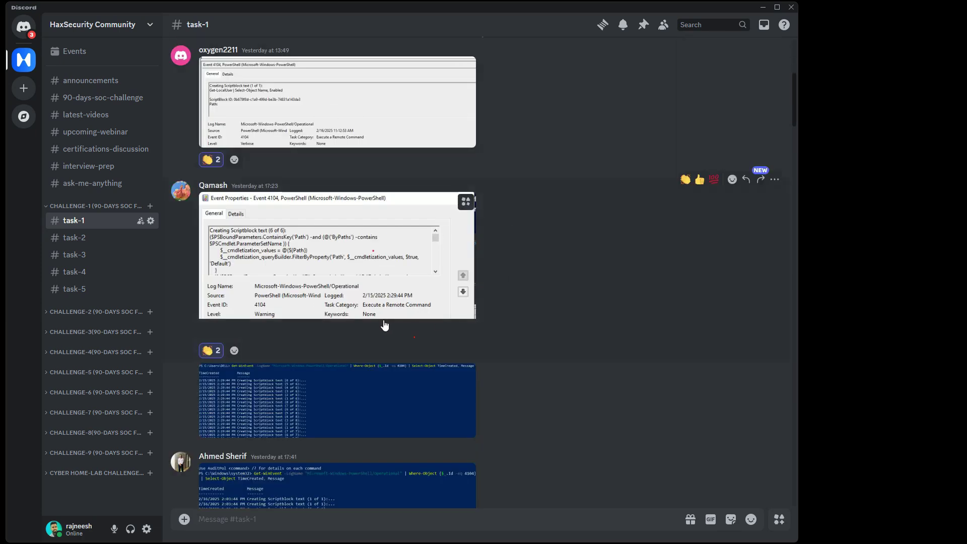
{"action": "scroll", "coordinate": [405, 298], "scroll_direction": "down", "scroll_amount": 10}
{"action": "scroll", "coordinate": [406, 299], "scroll_direction": "down", "scroll_amount": 10}
{"action": "left_click_drag", "start_coordinate": [213, 137], "coordinate": [365, 136]}
{"action": "scroll", "coordinate": [347, 262], "scroll_direction": "down", "scroll_amount": 10}
{"action": "scroll", "coordinate": [262, 315], "scroll_direction": "down", "scroll_amount": 1}
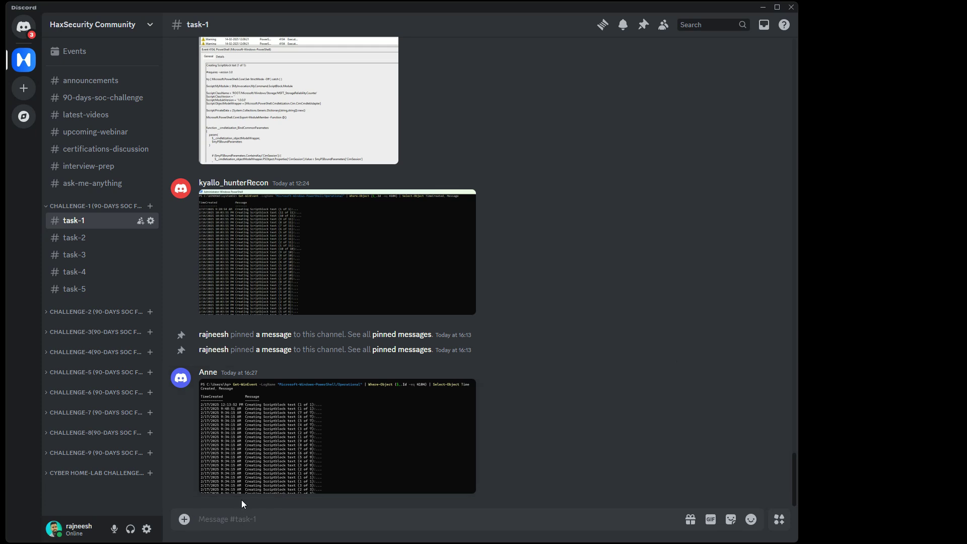
{"action": "type", "text": "obervations"}
{"action": "key", "text": "shift+Return"}
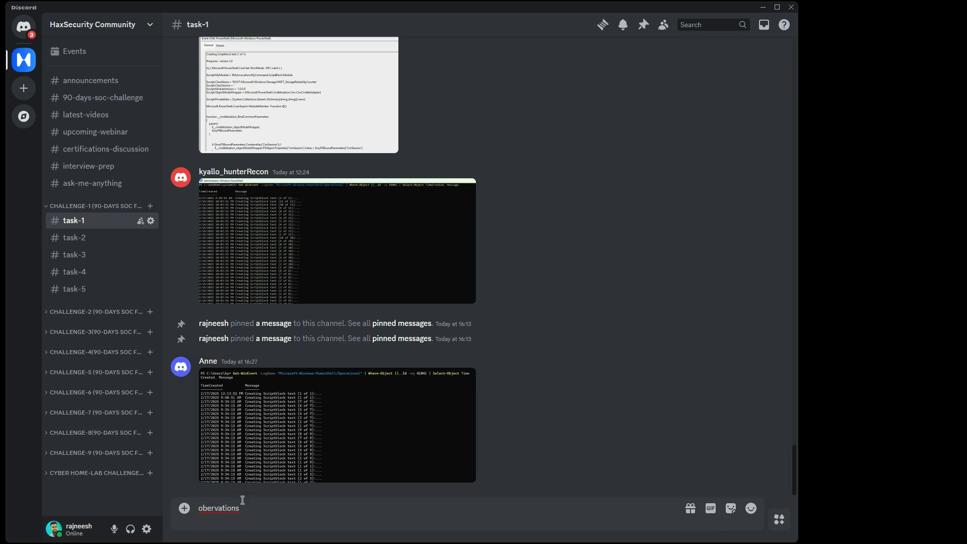
{"action": "type", "text": "-"}
{"action": "type", "text": "?"}
{"action": "key", "text": "ctrl+a"}
{"action": "key", "text": "BackSpace"}
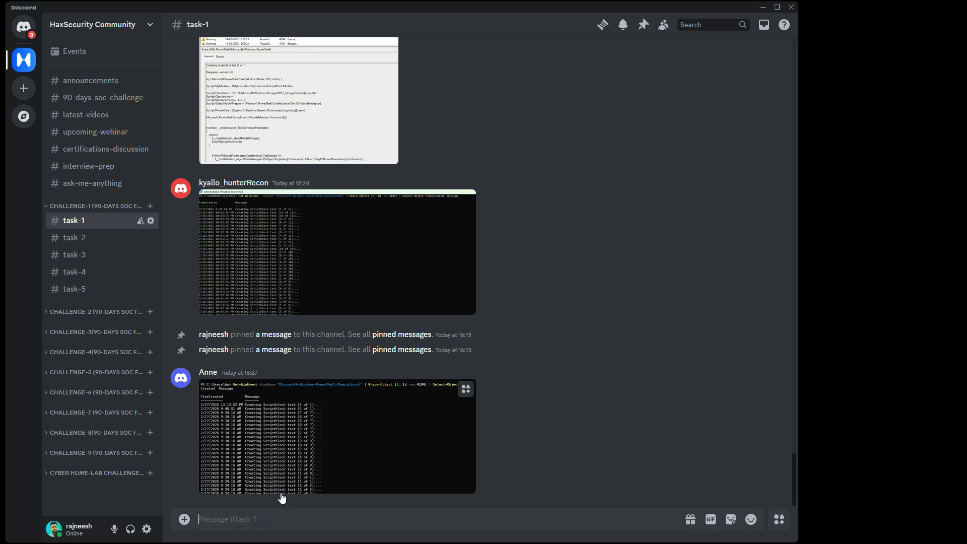
{"action": "scroll", "coordinate": [362, 294], "scroll_direction": "up", "scroll_amount": 20}
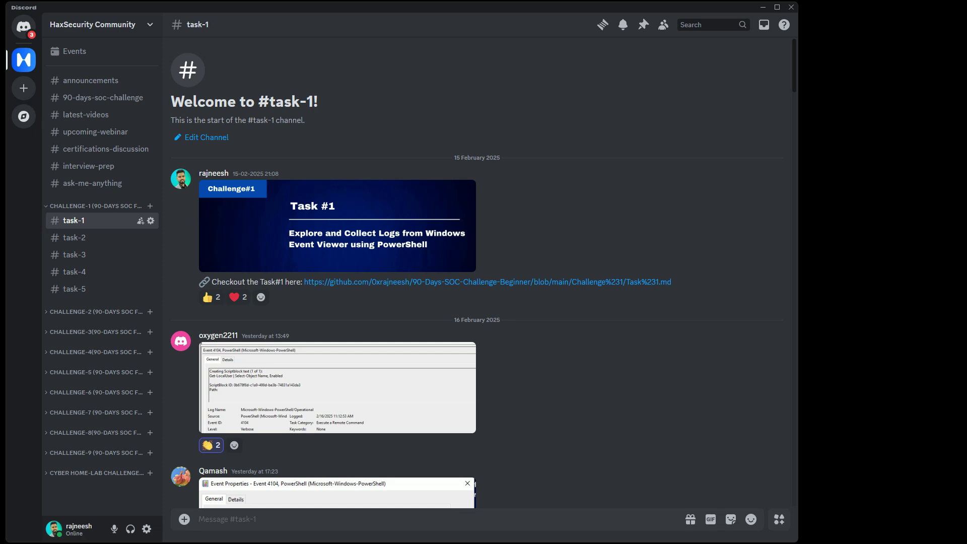
Step: In Chrome, highlight the Task #1 title and the Objective's suspicious PowerShell command
{"action": "key", "text": "alt+Tab"}
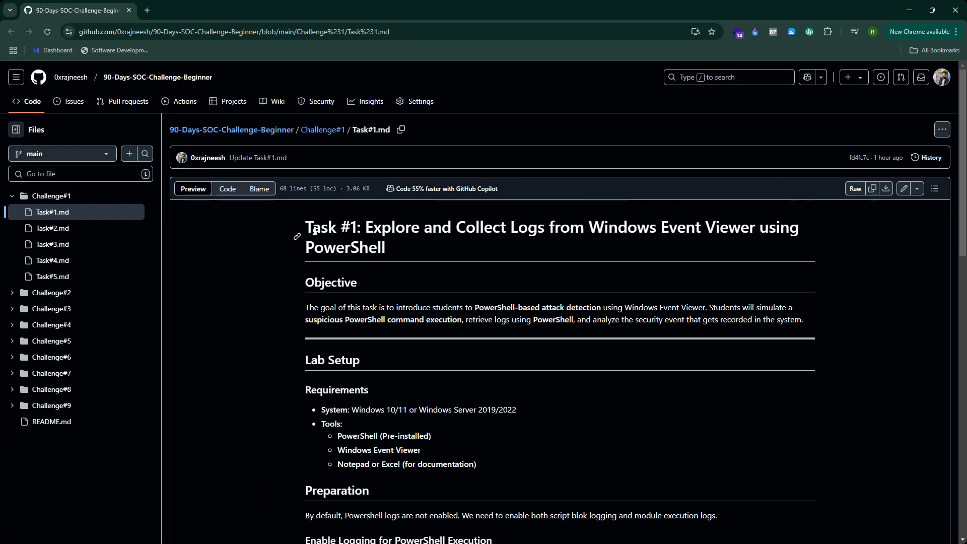
{"action": "left_click_drag", "start_coordinate": [304, 229], "coordinate": [386, 250]}
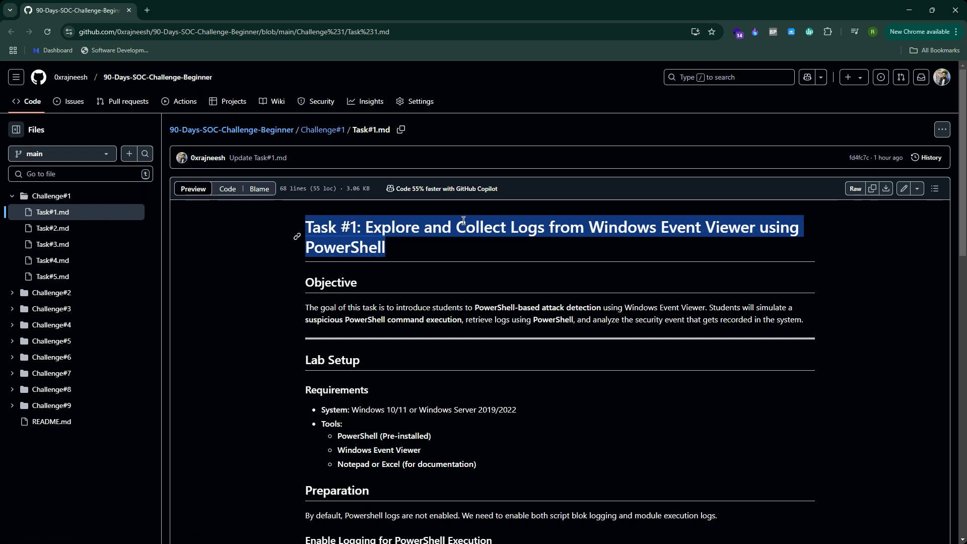
{"action": "left_click", "coordinate": [455, 249]}
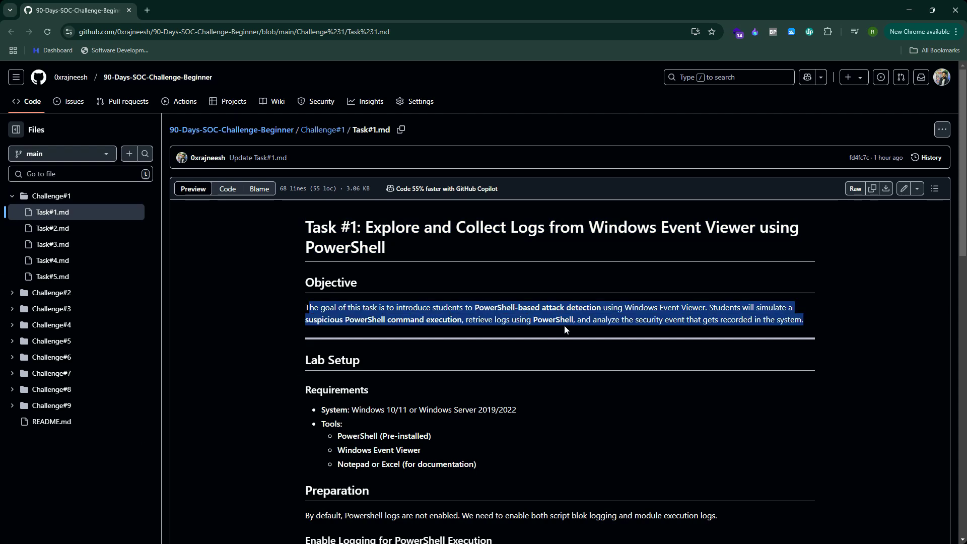
{"action": "left_click", "coordinate": [792, 322]}
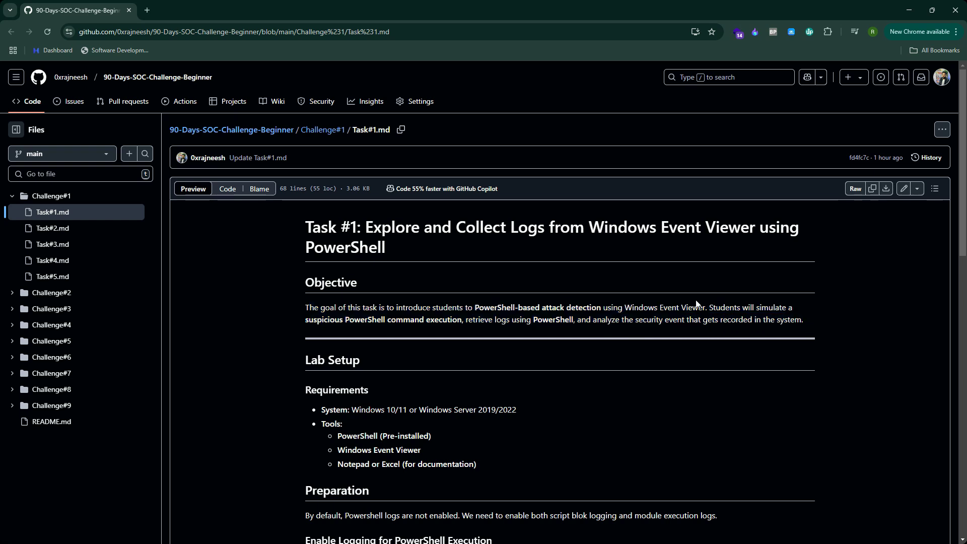
{"action": "left_click_drag", "start_coordinate": [324, 321], "coordinate": [406, 323]}
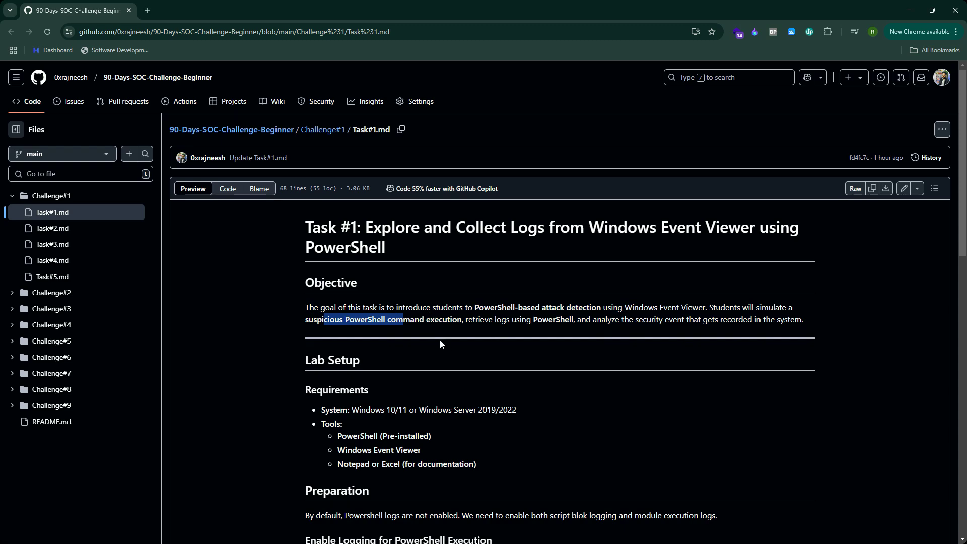
{"action": "left_click_drag", "start_coordinate": [364, 365], "coordinate": [314, 359]}
Step: Highlight the Preparation and Attack Simulation & Detection Using PowerShell headings in Task#1.md
{"action": "scroll", "coordinate": [373, 361], "scroll_direction": "down", "scroll_amount": 5}
{"action": "left_click_drag", "start_coordinate": [283, 207], "coordinate": [373, 205]}
{"action": "left_click_drag", "start_coordinate": [571, 401], "coordinate": [313, 403]}
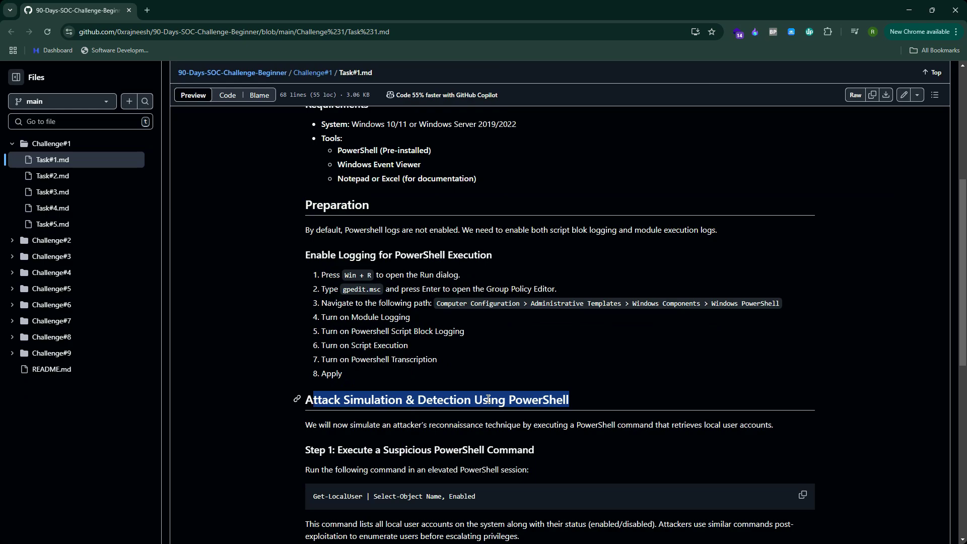
{"action": "scroll", "coordinate": [499, 400], "scroll_direction": "down", "scroll_amount": 8}
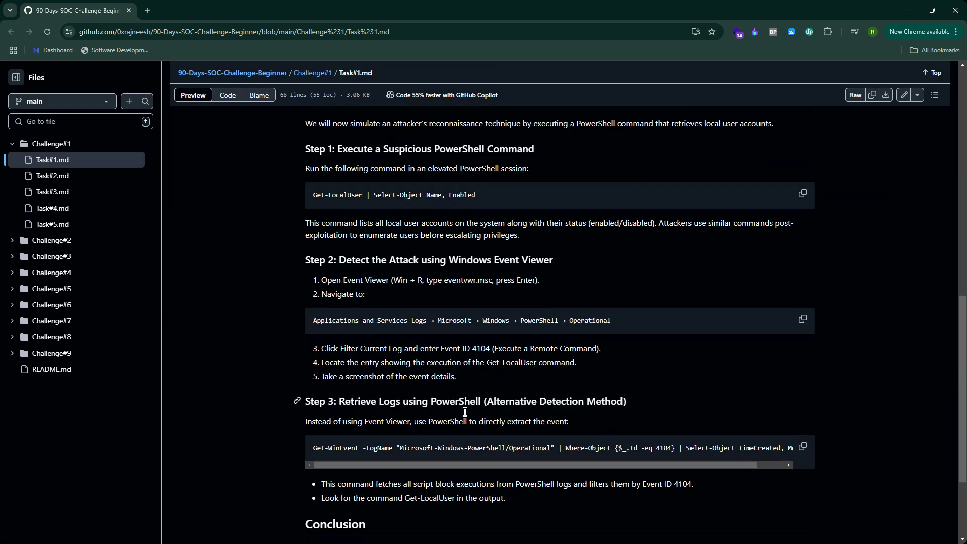
Step: Return to the top of Task#1.md and review the System requirement line
{"action": "key", "text": "Home"}
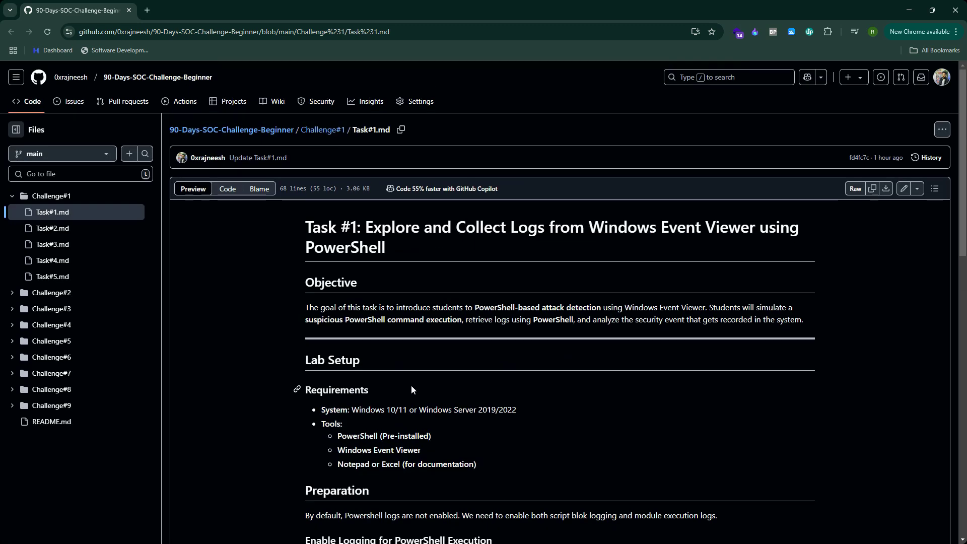
{"action": "left_click_drag", "start_coordinate": [964, 213], "coordinate": [964, 268]}
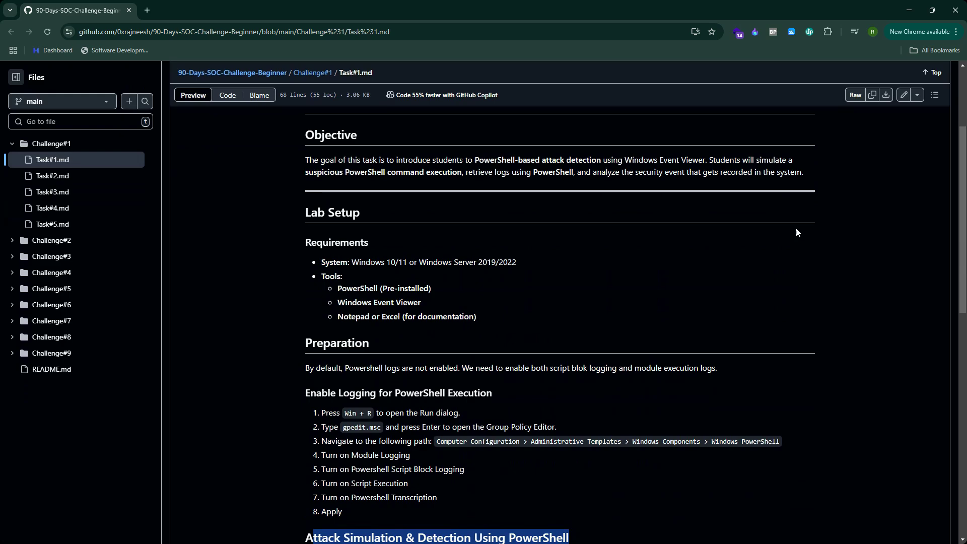
{"action": "left_click", "coordinate": [450, 288]}
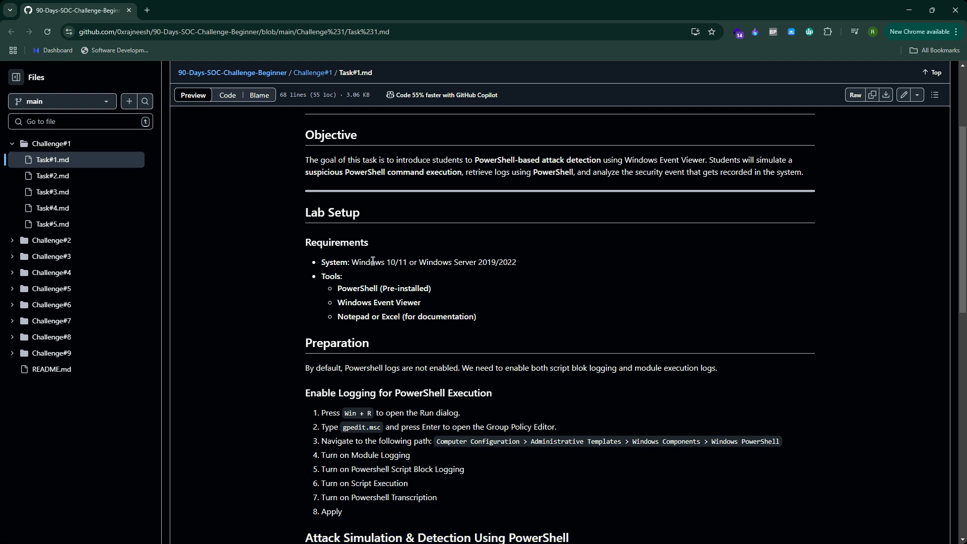
{"action": "left_click_drag", "start_coordinate": [351, 262], "coordinate": [522, 265]}
{"action": "left_click", "coordinate": [461, 262]}
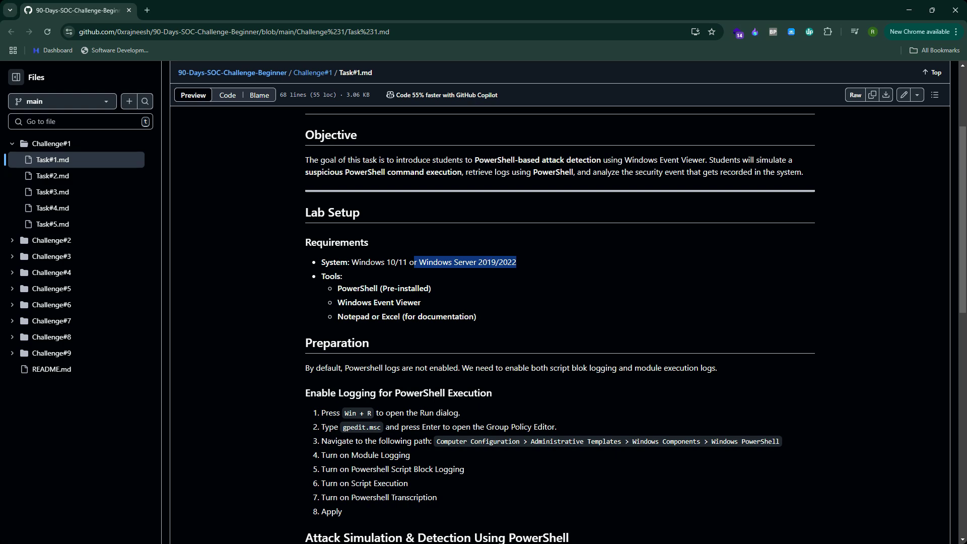
{"action": "key", "text": "alt+Tab"}
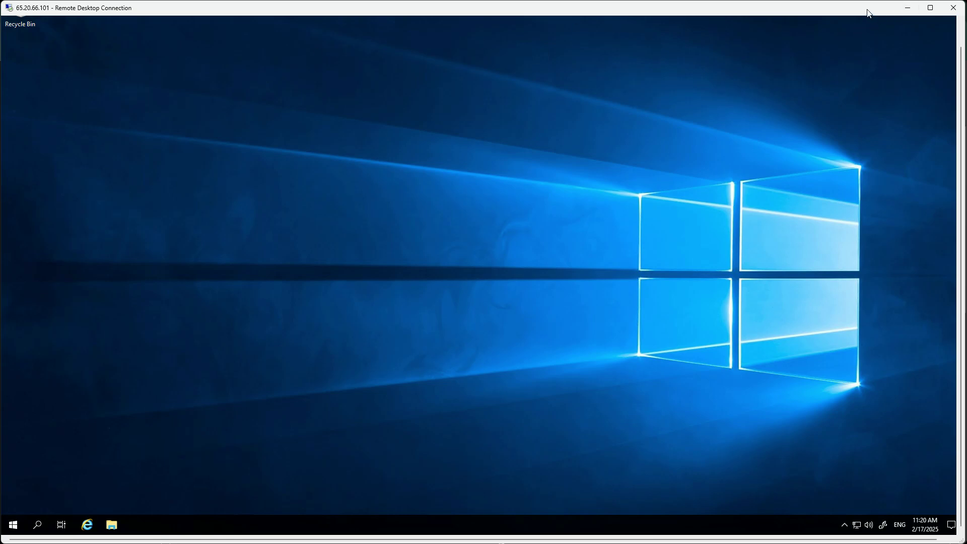
Step: Narrow the remote Chrome window to the right half of the Remote Desktop screen
{"action": "key", "text": "alt+Tab"}
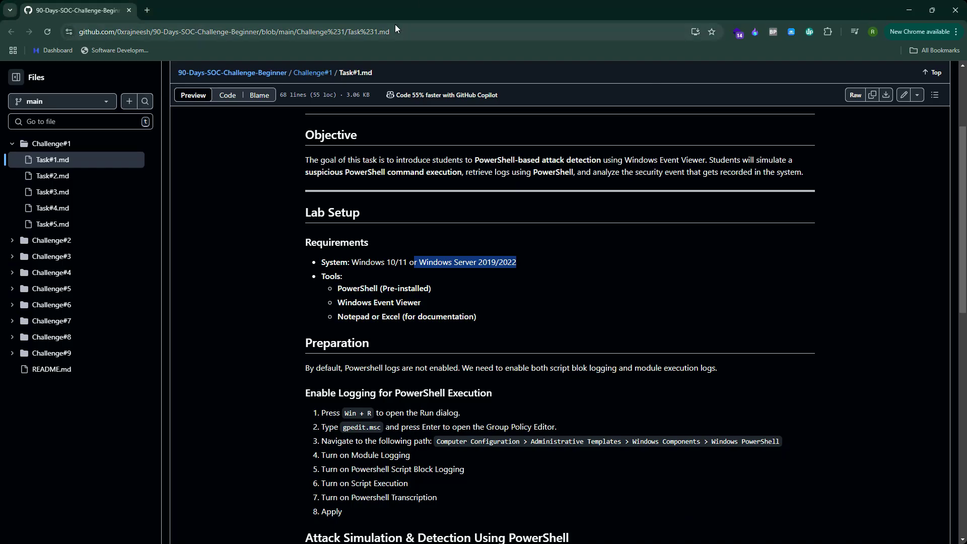
{"action": "key", "text": "alt+Tab"}
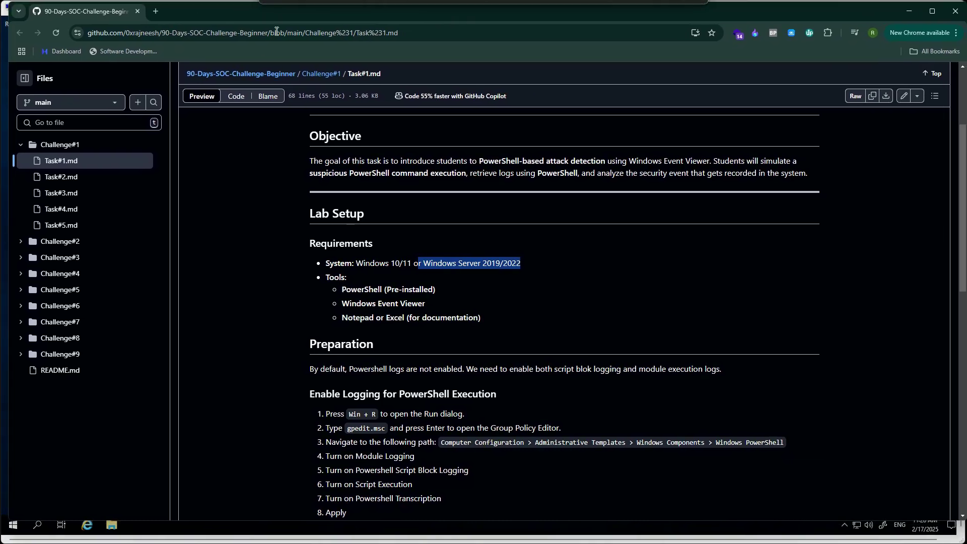
{"action": "left_click_drag", "start_coordinate": [6, 52], "coordinate": [649, 70]}
{"action": "scroll", "coordinate": [756, 345], "scroll_direction": "down", "scroll_amount": 5}
Step: Highlight the Windows Server 2019/2022 system and tools requirements in the remote Task#1 page
{"action": "left_click_drag", "start_coordinate": [965, 239], "coordinate": [965, 184]}
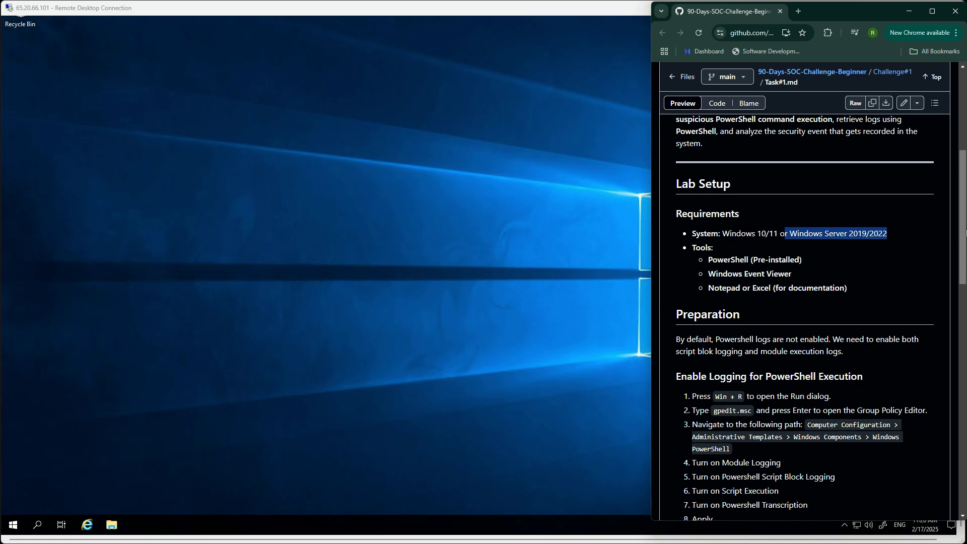
{"action": "scroll", "coordinate": [965, 237], "scroll_direction": "down", "scroll_amount": 1}
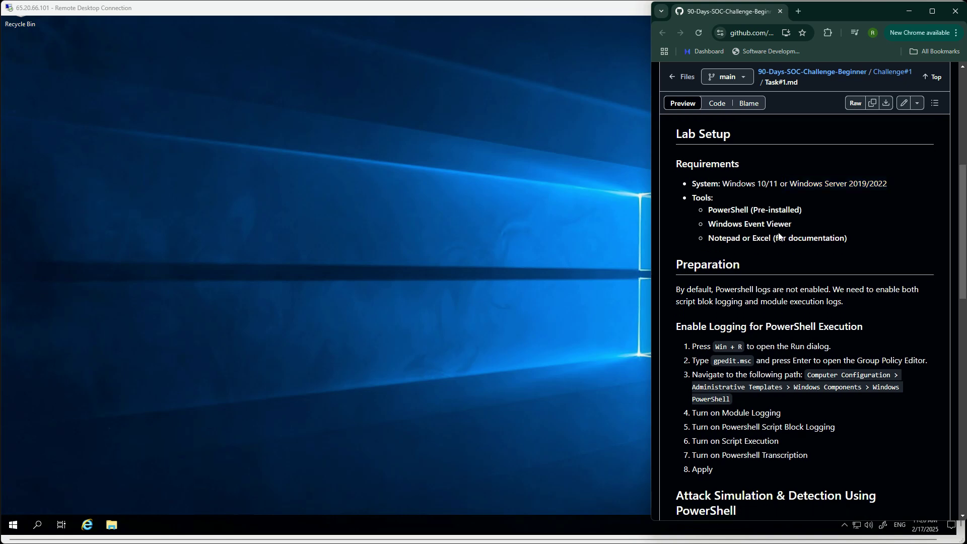
{"action": "left_click_drag", "start_coordinate": [875, 244], "coordinate": [712, 183]}
{"action": "left_click", "coordinate": [712, 183]}
{"action": "left_click_drag", "start_coordinate": [791, 182], "coordinate": [864, 238]}
{"action": "left_click", "coordinate": [865, 258]}
{"action": "left_click_drag", "start_coordinate": [684, 263], "coordinate": [762, 269]}
{"action": "scroll", "coordinate": [962, 228], "scroll_direction": "down", "scroll_amount": 1}
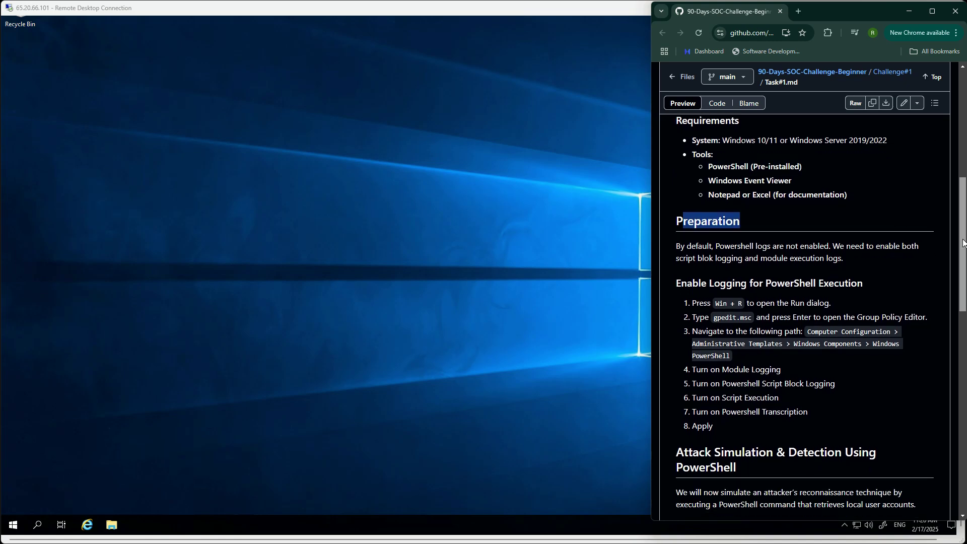
Step: Highlight the Preparation paragraph and the steps for opening gpedit.msc
{"action": "left_click", "coordinate": [29, 309]}
{"action": "left_click_drag", "start_coordinate": [716, 236], "coordinate": [851, 253]}
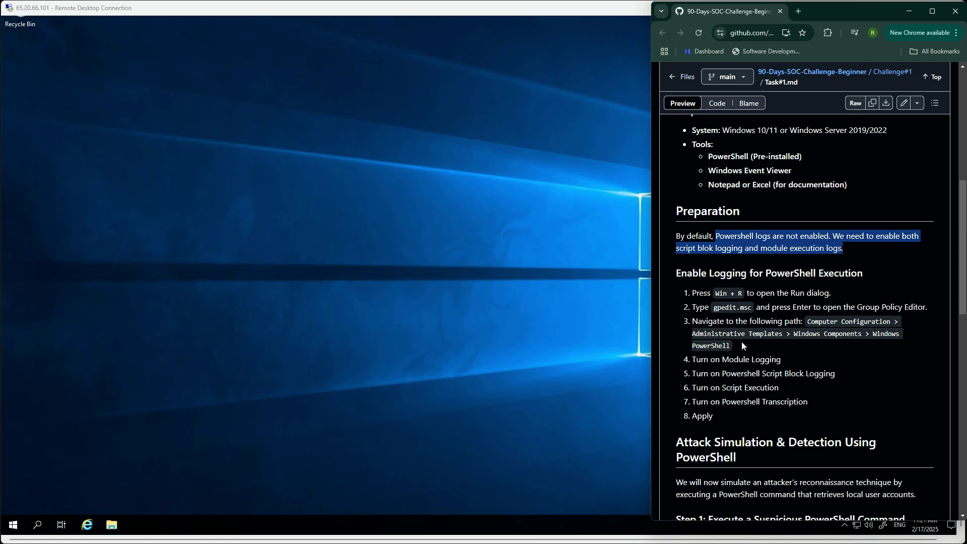
{"action": "left_click", "coordinate": [667, 272]}
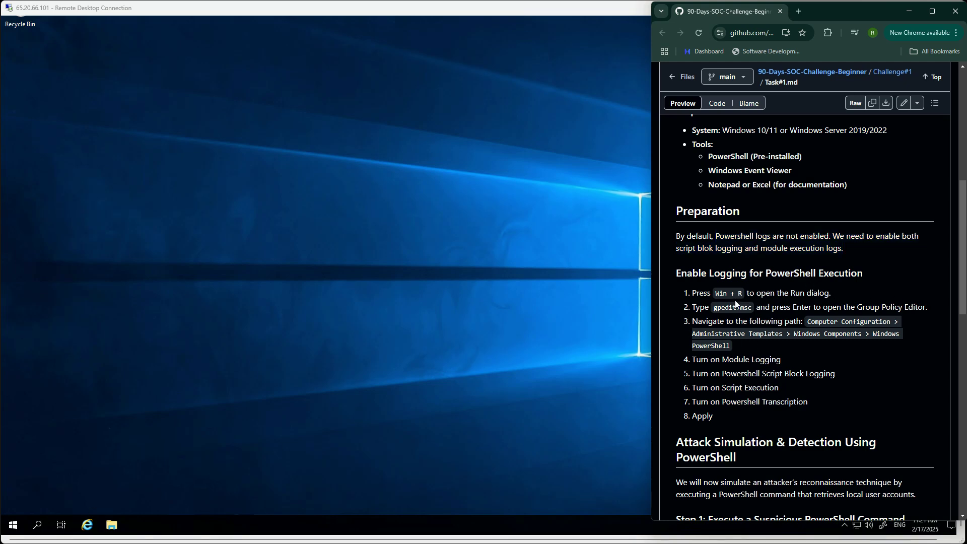
{"action": "left_click_drag", "start_coordinate": [695, 292], "coordinate": [760, 303]}
Step: Launch the Local Group Policy Editor by searching 'gpedi' on the remote server
{"action": "left_click", "coordinate": [801, 307]}
{"action": "left_click", "coordinate": [42, 527]}
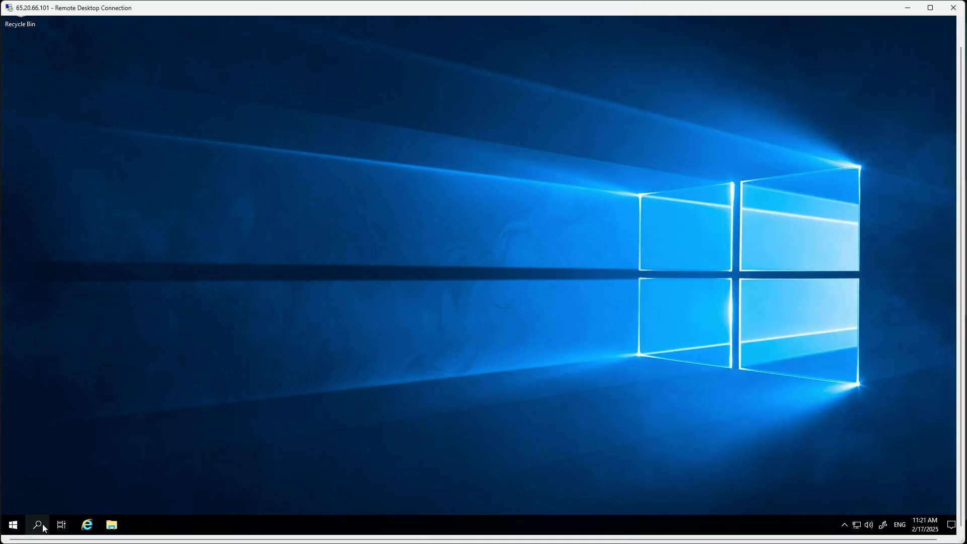
{"action": "type", "text": "gpedi"}
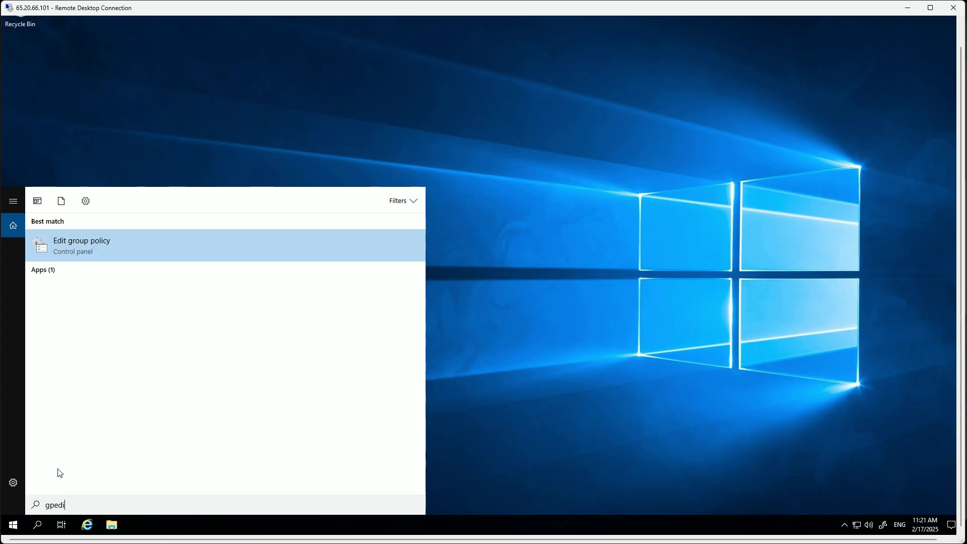
{"action": "key", "text": "Return"}
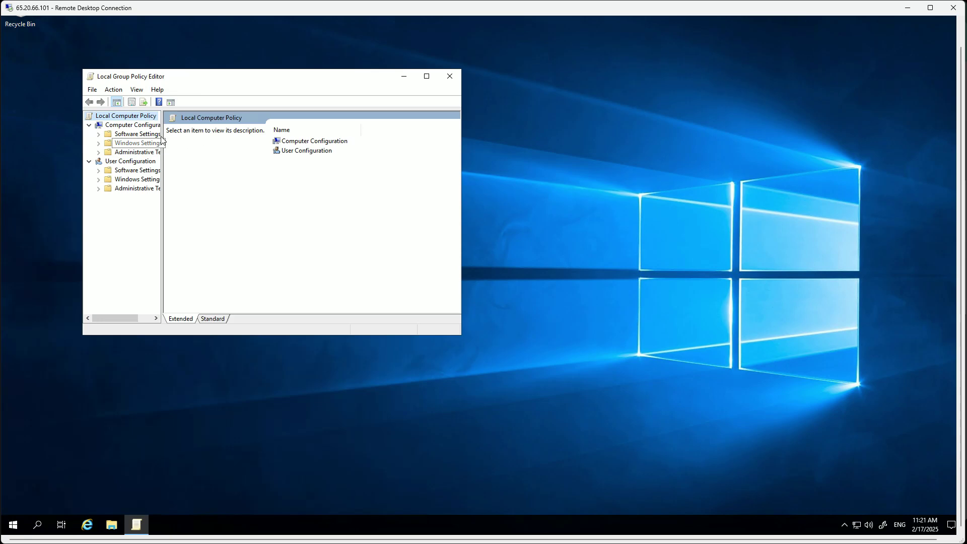
Step: Navigate Computer Configuration > Administrative Templates > Windows Components > Windows PowerShell
{"action": "left_click", "coordinate": [311, 143]}
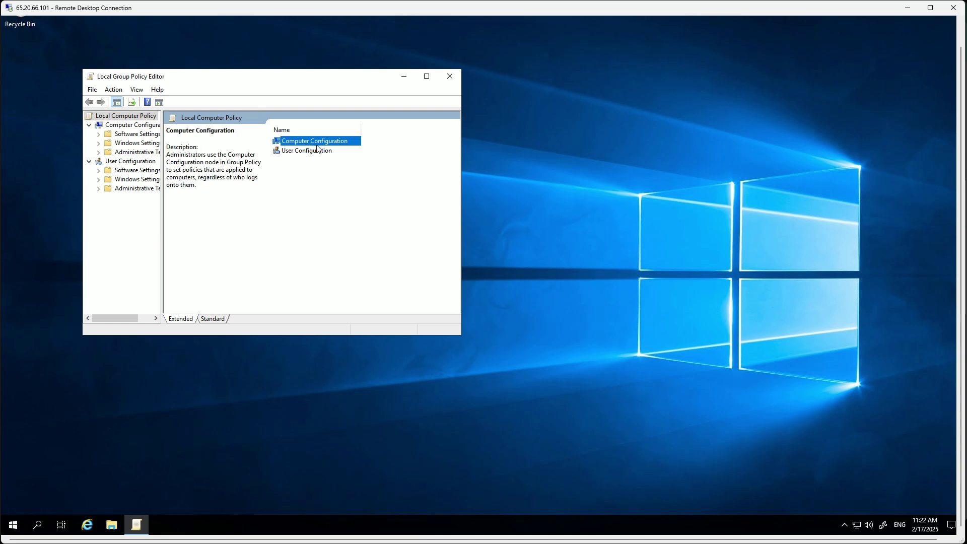
{"action": "double_click", "coordinate": [318, 142]}
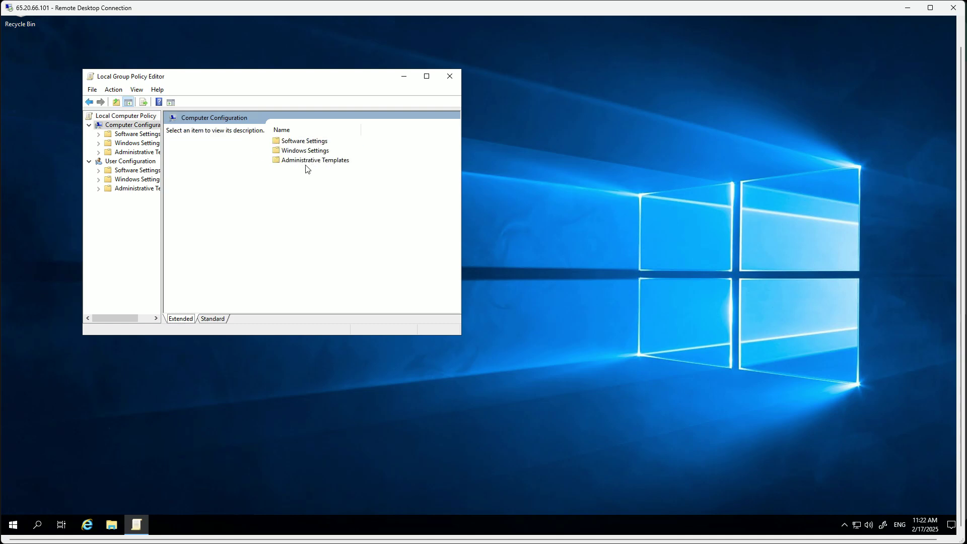
{"action": "double_click", "coordinate": [306, 162]}
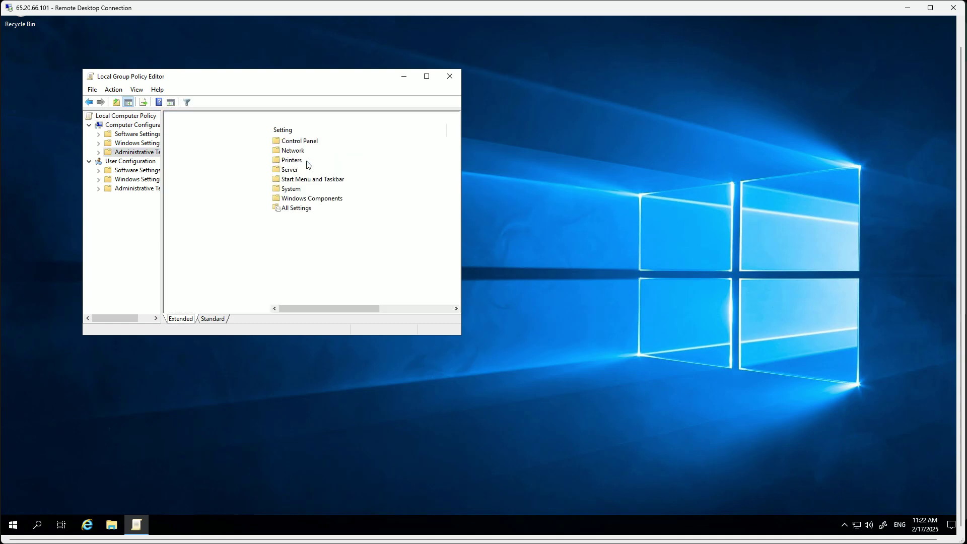
{"action": "double_click", "coordinate": [306, 201]}
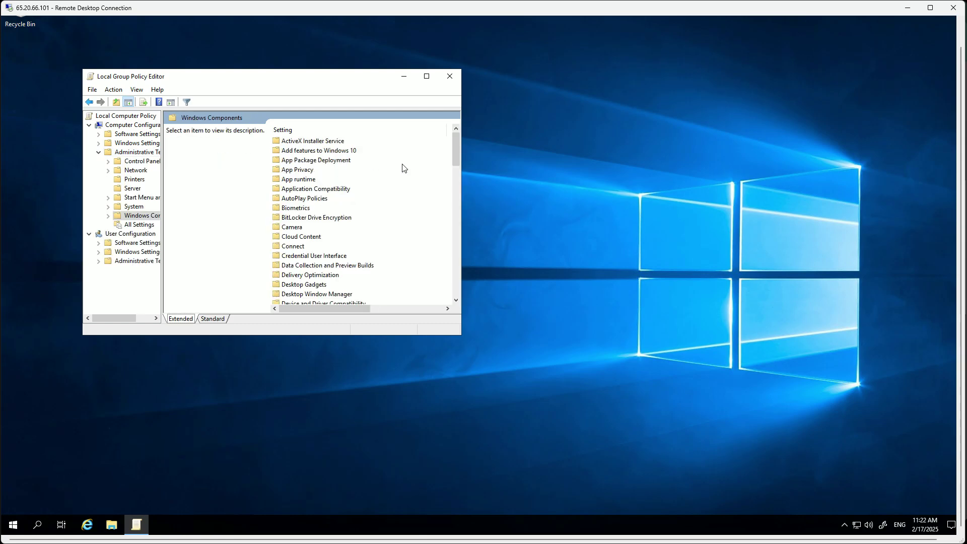
{"action": "left_click", "coordinate": [318, 265]}
{"action": "scroll", "coordinate": [309, 265], "scroll_direction": "down", "scroll_amount": 4}
{"action": "scroll", "coordinate": [310, 266], "scroll_direction": "down", "scroll_amount": 18}
{"action": "double_click", "coordinate": [324, 238]}
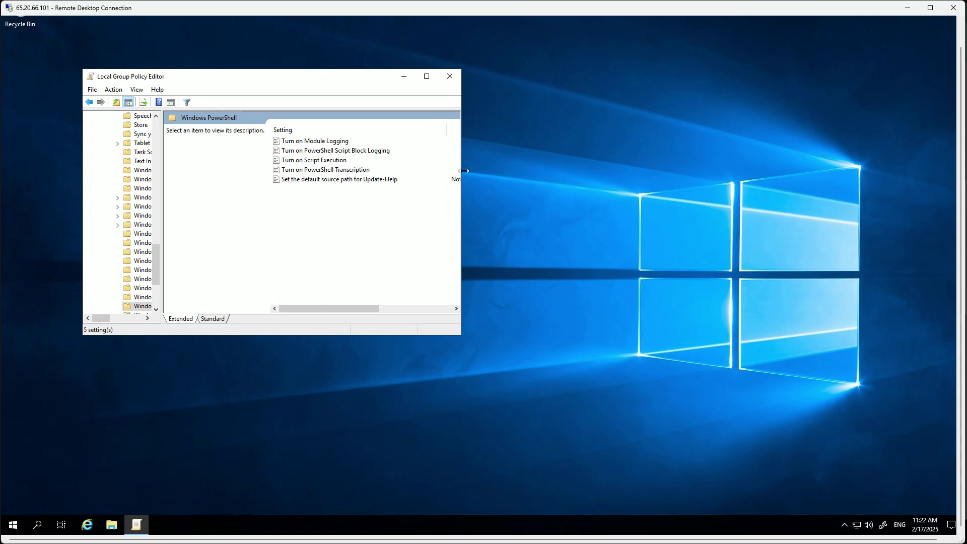
Step: Widen the editor to show State, and check each logging setting from Module Logging to Transcription
{"action": "left_click_drag", "start_coordinate": [455, 177], "coordinate": [676, 176]}
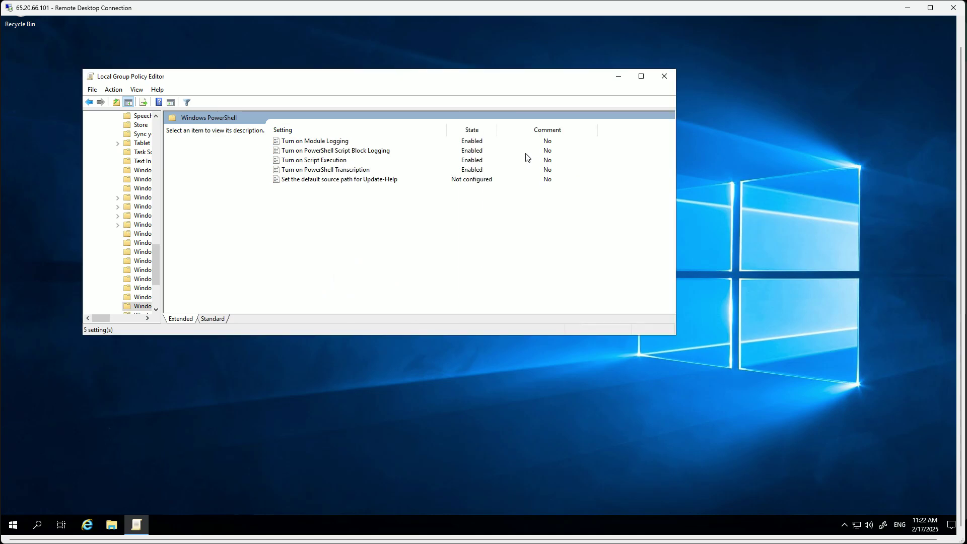
{"action": "left_click", "coordinate": [476, 142]}
{"action": "left_click", "coordinate": [476, 151]}
{"action": "left_click", "coordinate": [477, 160]}
{"action": "left_click", "coordinate": [476, 171]}
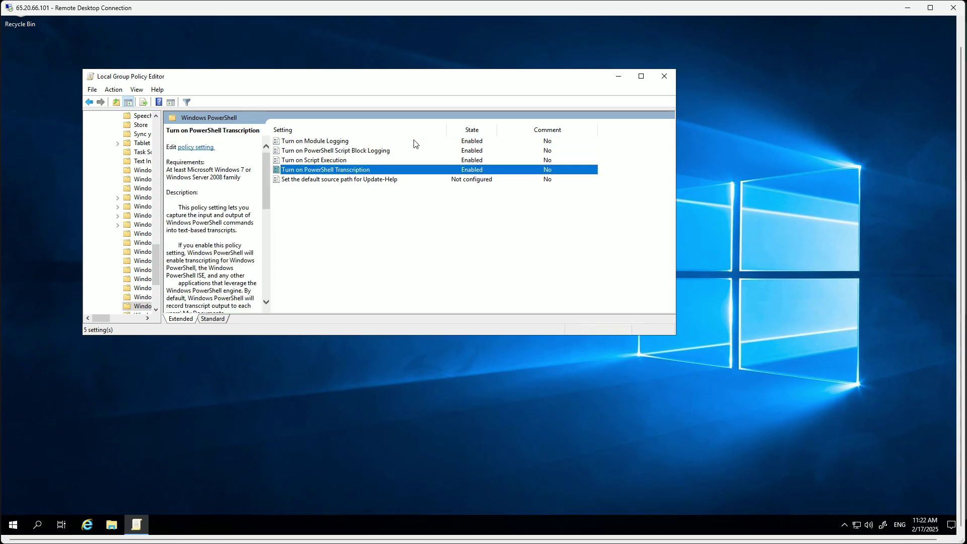
{"action": "left_click", "coordinate": [355, 142]}
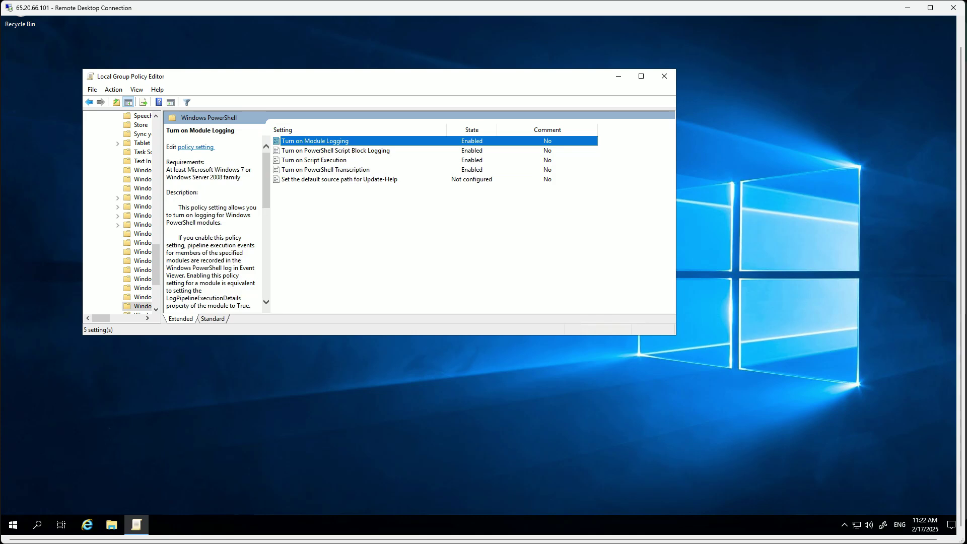
Step: Compare the policy path and four Turn on steps in GitHub, then reselect Turn on Module Logging
{"action": "key", "text": "alt+Tab"}
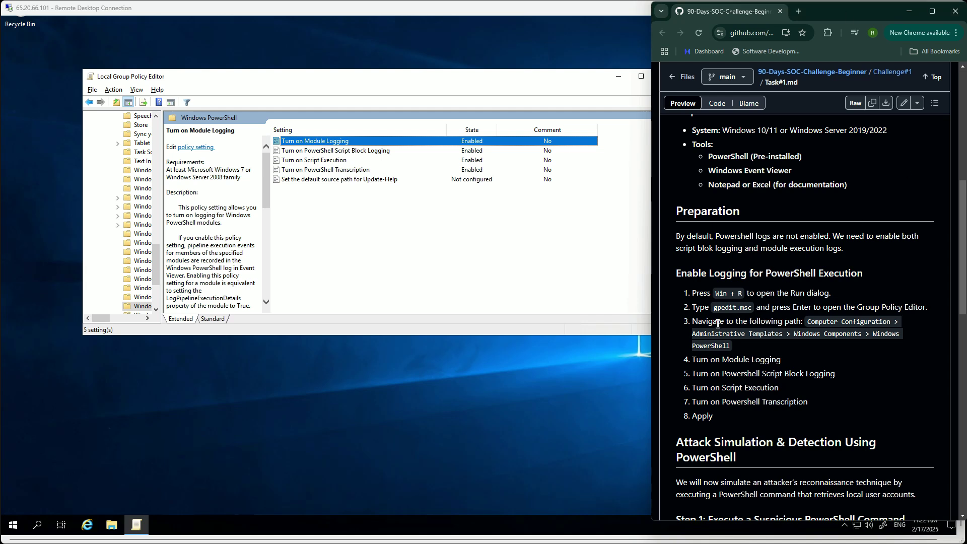
{"action": "left_click_drag", "start_coordinate": [709, 322], "coordinate": [860, 347]}
{"action": "left_click", "coordinate": [862, 346]}
{"action": "left_click_drag", "start_coordinate": [706, 362], "coordinate": [805, 403]}
{"action": "left_click", "coordinate": [821, 404]}
{"action": "left_click", "coordinate": [339, 164]}
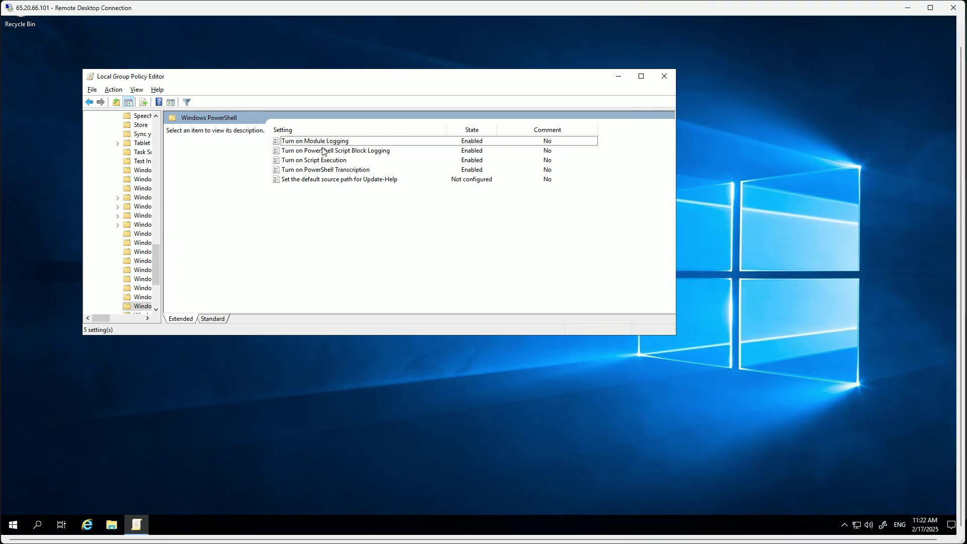
{"action": "left_click", "coordinate": [328, 143]}
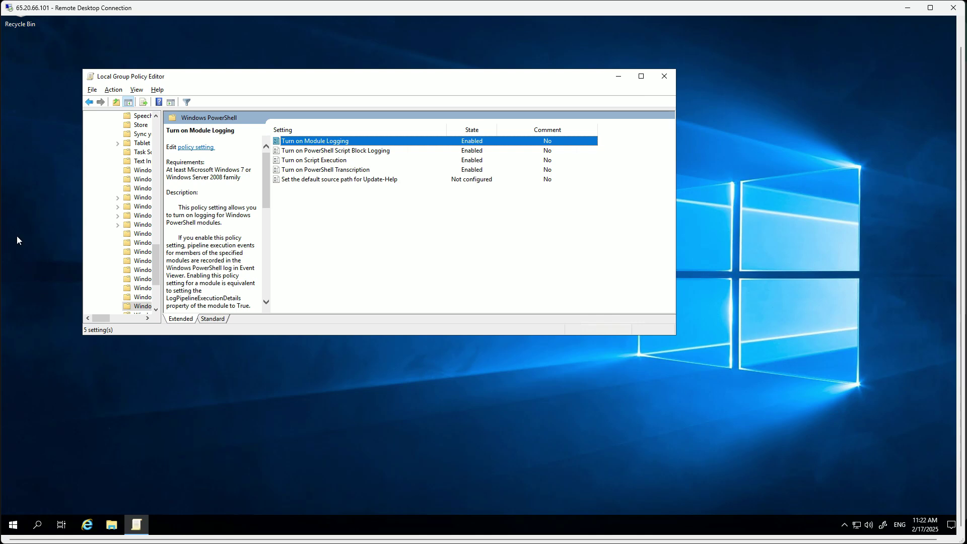
{"action": "left_click", "coordinate": [353, 153]}
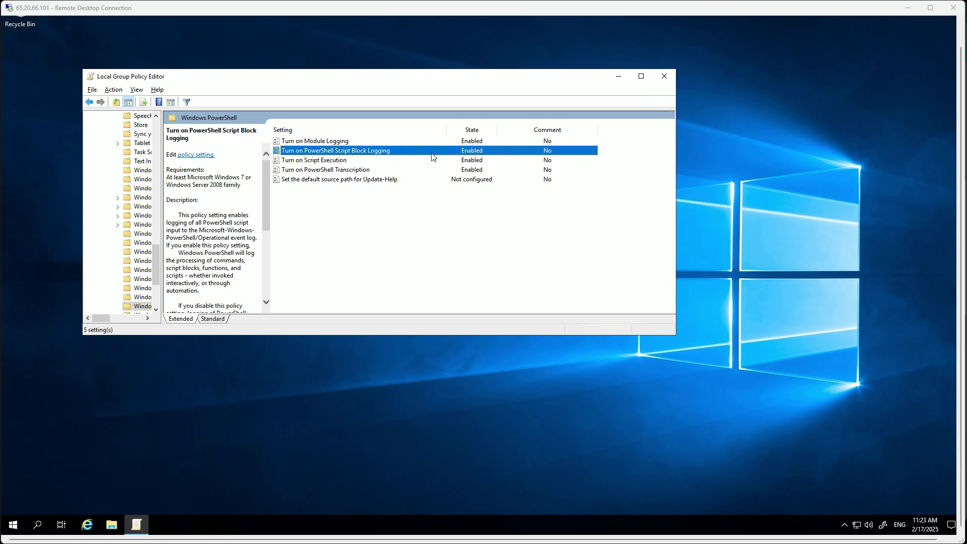
{"action": "left_click", "coordinate": [324, 164]}
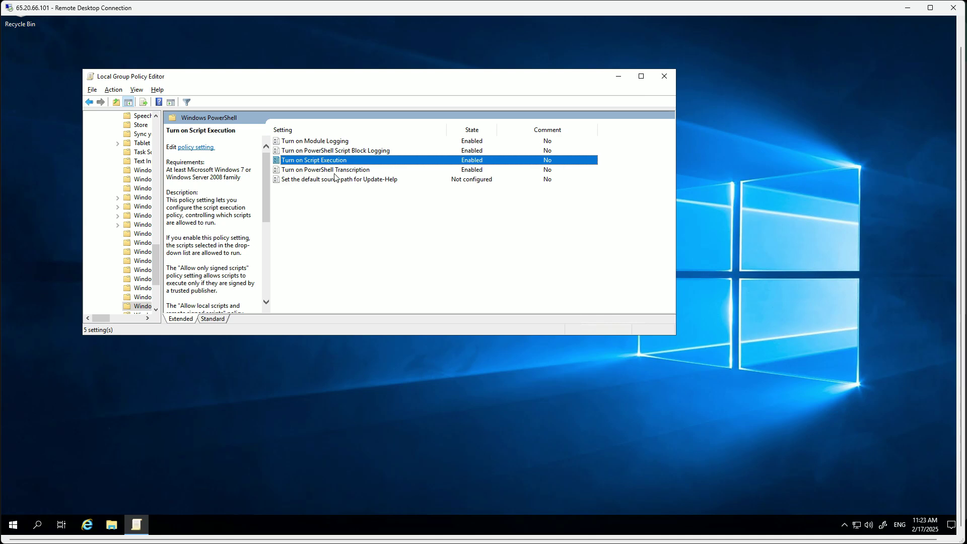
{"action": "left_click", "coordinate": [342, 172]}
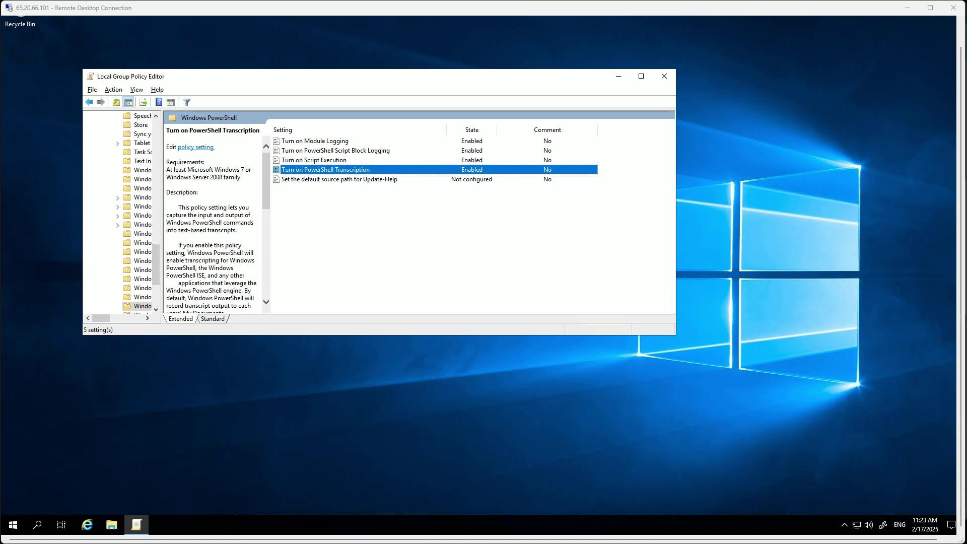
{"action": "double_click", "coordinate": [335, 144]}
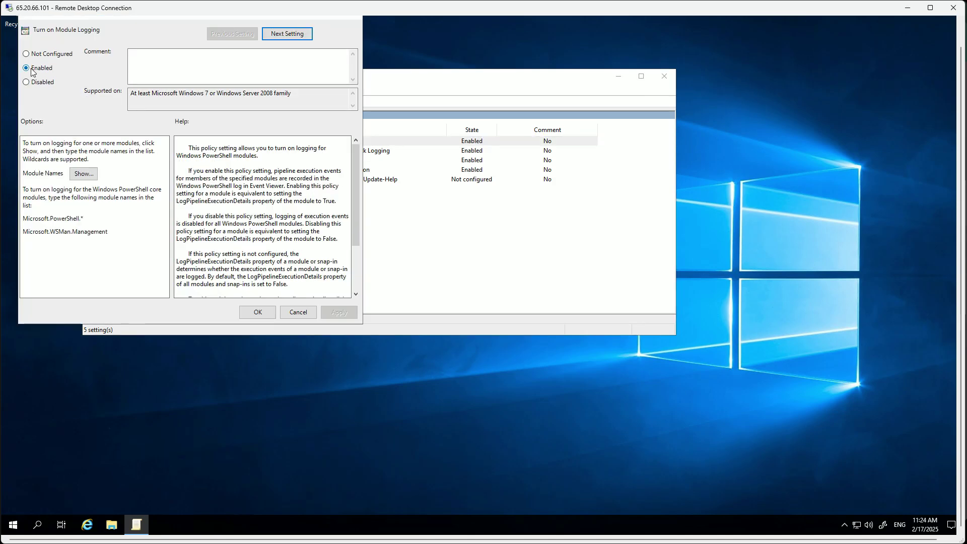
{"action": "left_click", "coordinate": [33, 55]}
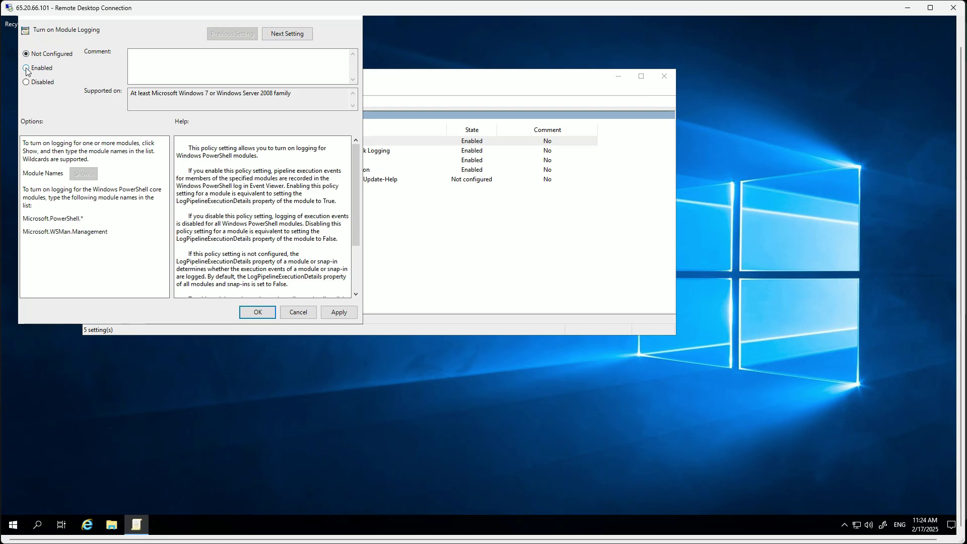
{"action": "left_click", "coordinate": [26, 69]}
{"action": "left_click", "coordinate": [354, 19]}
{"action": "left_click", "coordinate": [342, 153]}
{"action": "double_click", "coordinate": [343, 154]}
{"action": "left_click_drag", "start_coordinate": [194, 25], "coordinate": [211, 49]}
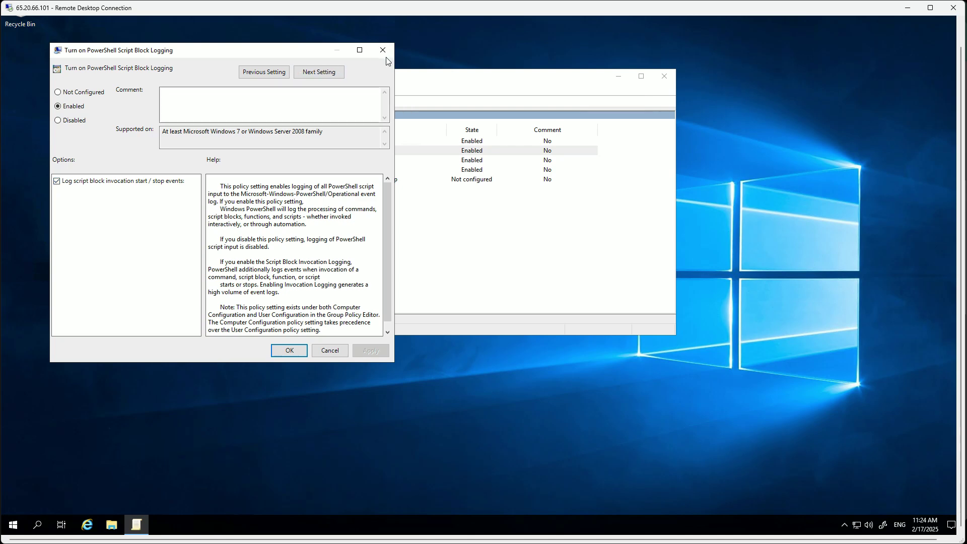
{"action": "key", "text": "Return"}
{"action": "left_click", "coordinate": [314, 161]}
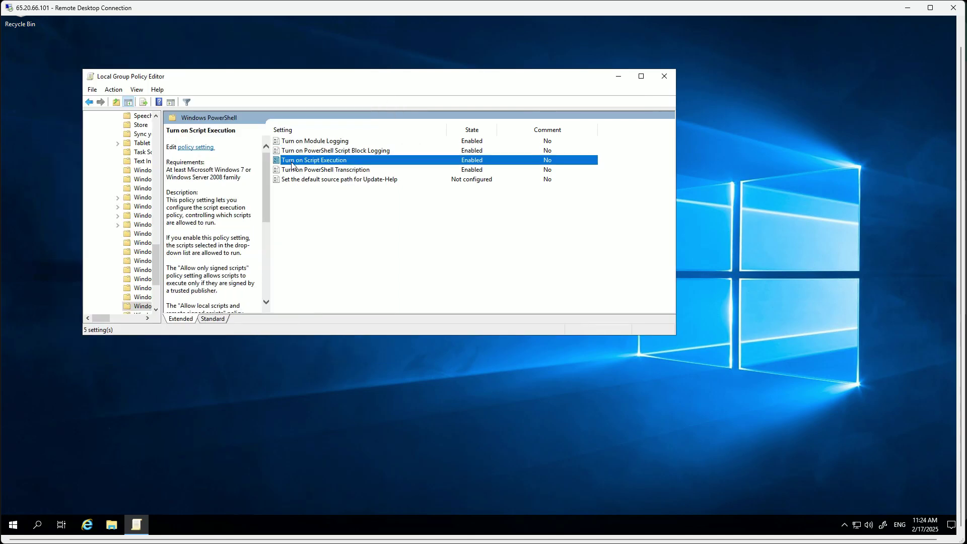
{"action": "double_click", "coordinate": [302, 164]}
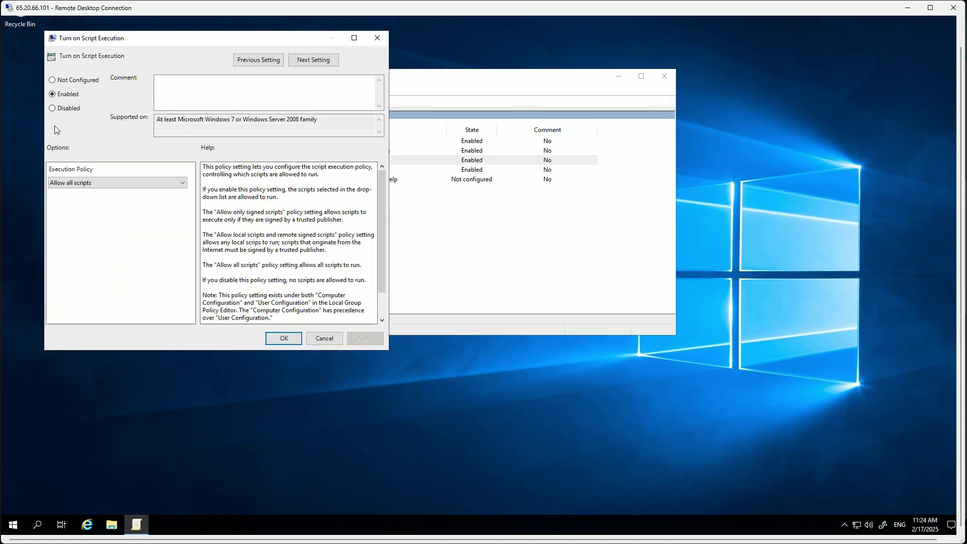
{"action": "left_click", "coordinate": [80, 183]}
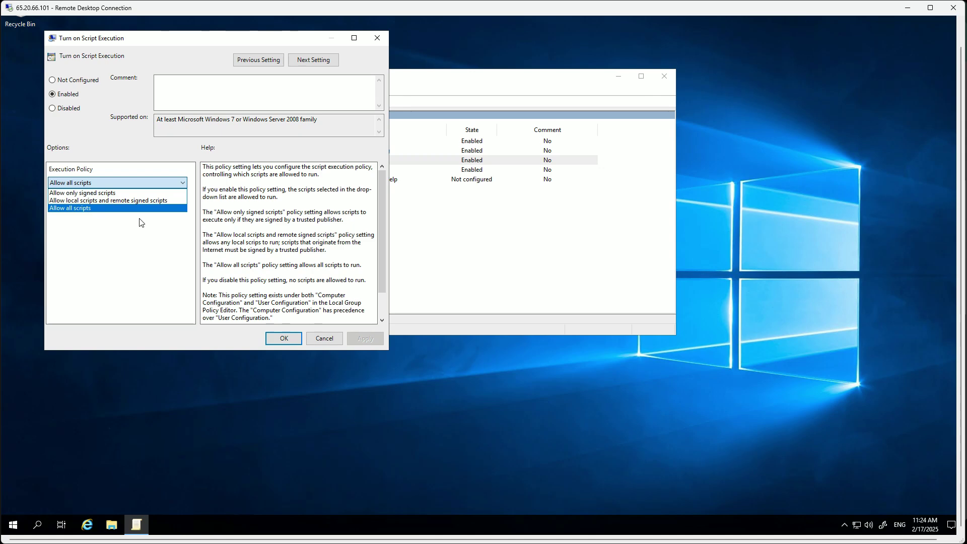
{"action": "left_click", "coordinate": [108, 299]}
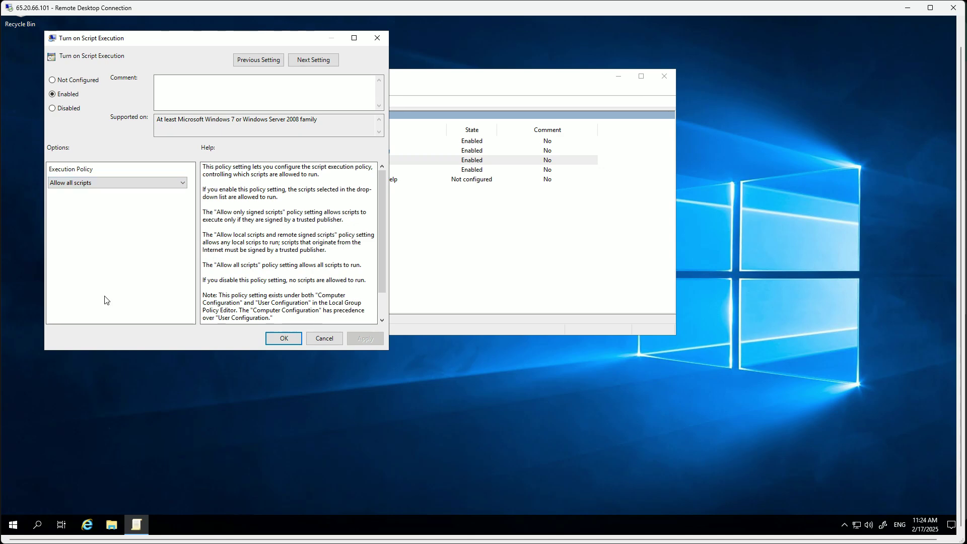
{"action": "left_click", "coordinate": [83, 184]}
{"action": "left_click", "coordinate": [110, 251]}
{"action": "left_click", "coordinate": [377, 37]}
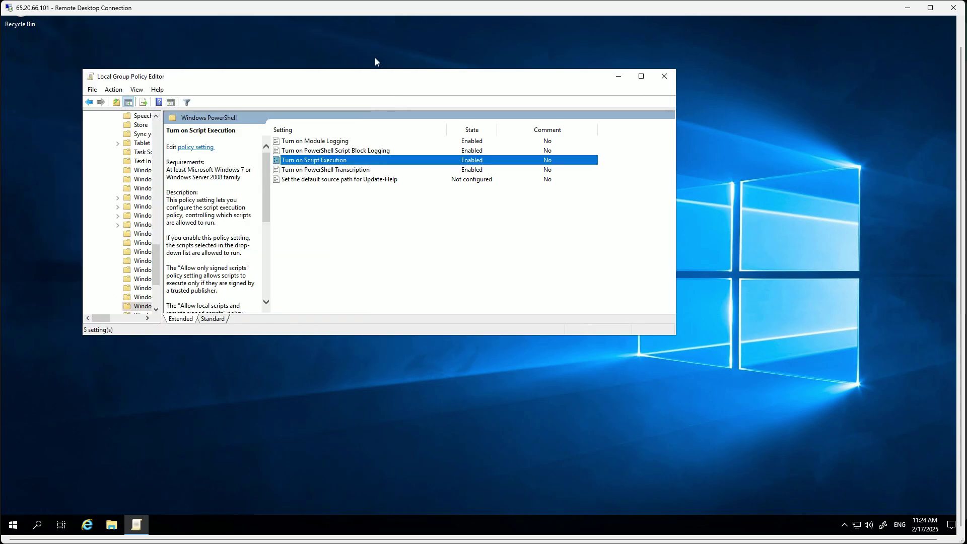
Step: Inspect the Turn on PowerShell Transcription settings, then close the Local Group Policy Editor
{"action": "left_click", "coordinate": [325, 170]}
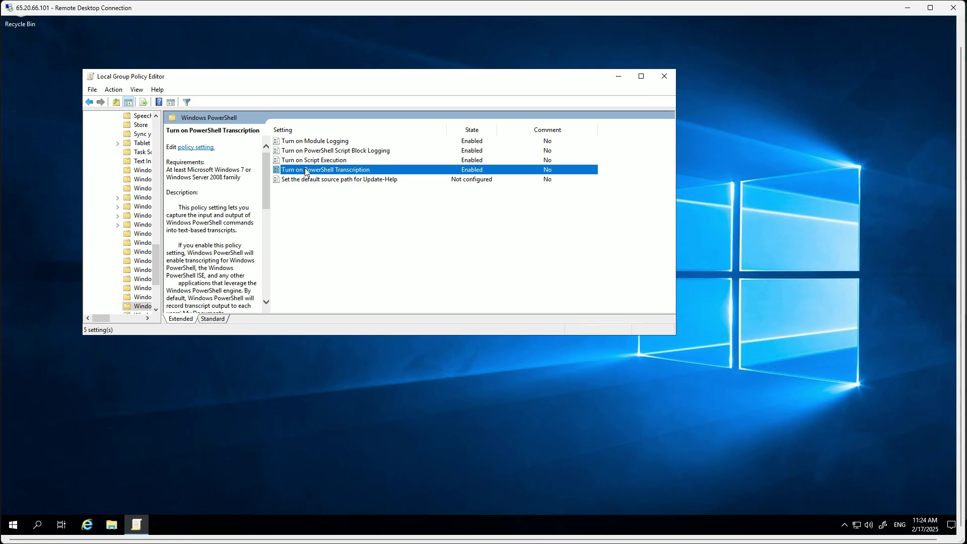
{"action": "double_click", "coordinate": [306, 171]}
{"action": "left_click_drag", "start_coordinate": [238, 59], "coordinate": [259, 142]}
{"action": "left_click", "coordinate": [414, 135]}
{"action": "left_click", "coordinate": [665, 77]}
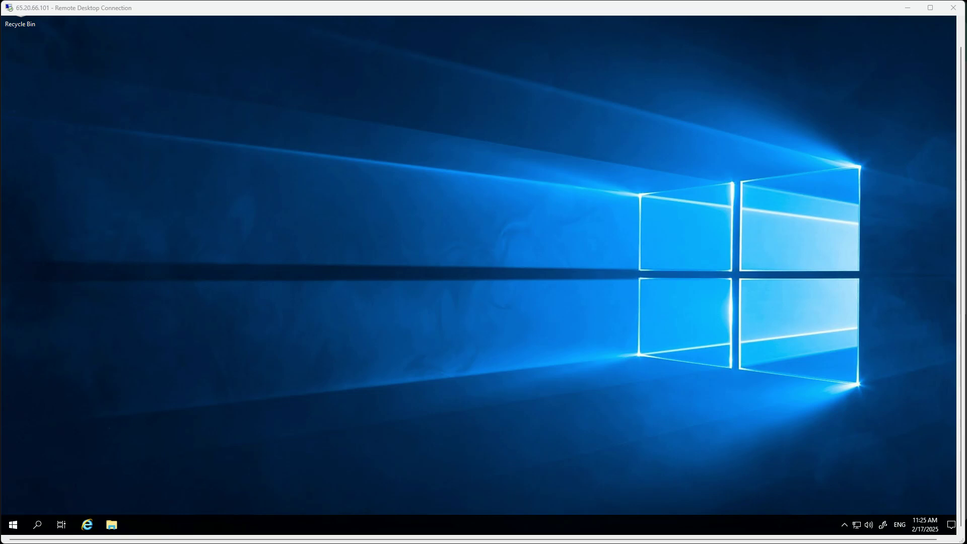
Step: Read Step 1's elevated PowerShell instruction and copy the Get-LocalUser | Select-Object Name, Enabled command
{"action": "key", "text": "alt+Tab"}
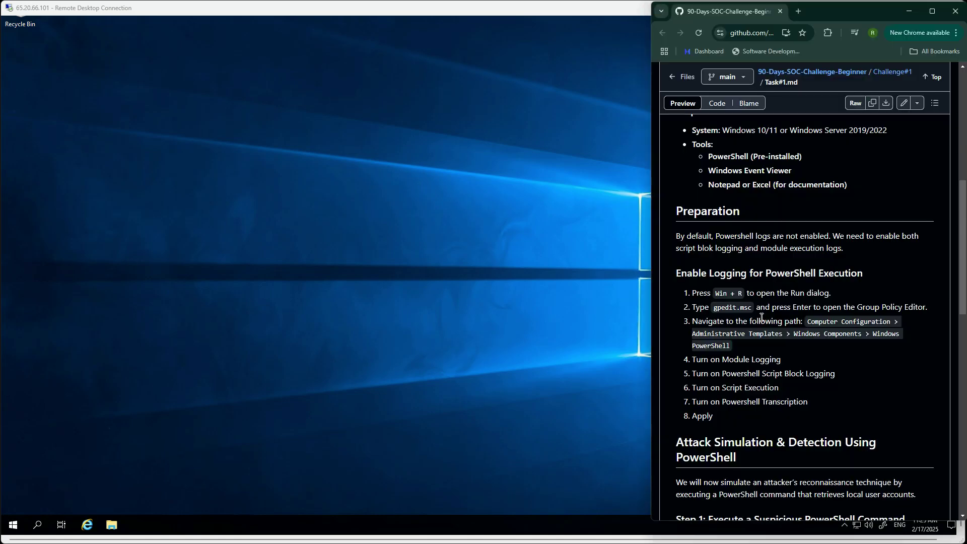
{"action": "scroll", "coordinate": [776, 301], "scroll_direction": "down", "scroll_amount": 4}
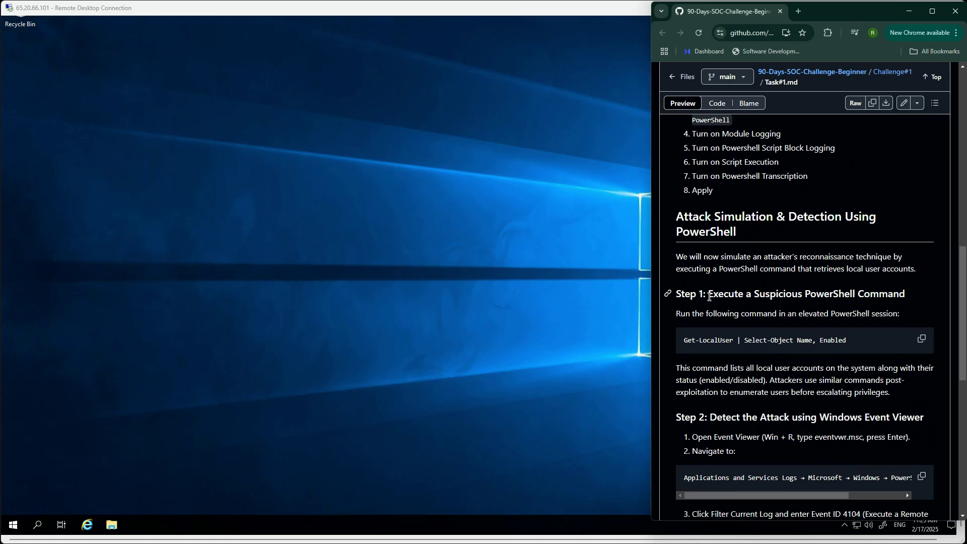
{"action": "left_click_drag", "start_coordinate": [709, 294], "coordinate": [852, 306]}
{"action": "left_click", "coordinate": [832, 362]}
{"action": "left_click_drag", "start_coordinate": [677, 316], "coordinate": [868, 315]}
{"action": "left_click", "coordinate": [857, 317]}
{"action": "mouse_move", "coordinate": [746, 341]}
{"action": "left_mouse_down"}
{"action": "mouse_move", "coordinate": [818, 342]}
{"action": "mouse_move", "coordinate": [752, 342]}
{"action": "left_mouse_up"}
{"action": "left_click", "coordinate": [808, 345]}
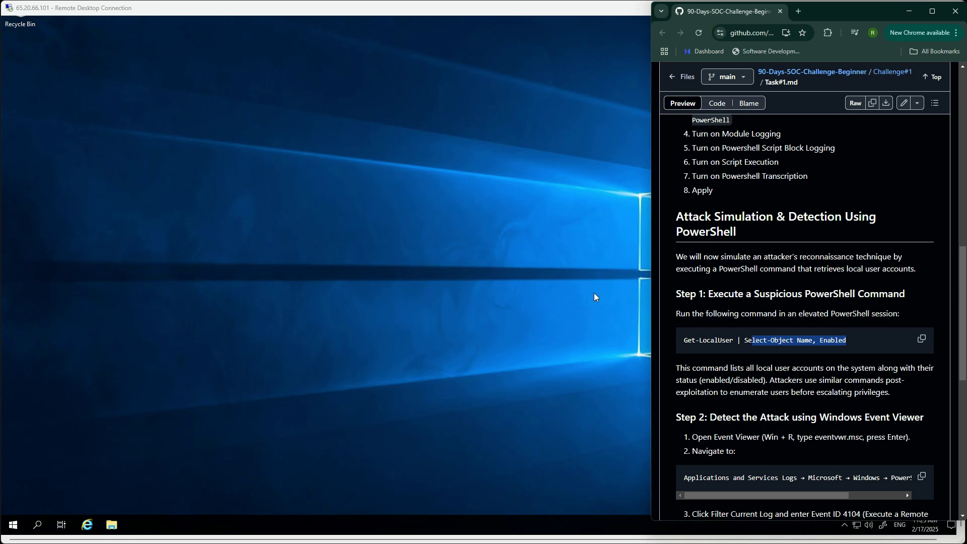
{"action": "left_click", "coordinate": [724, 358]}
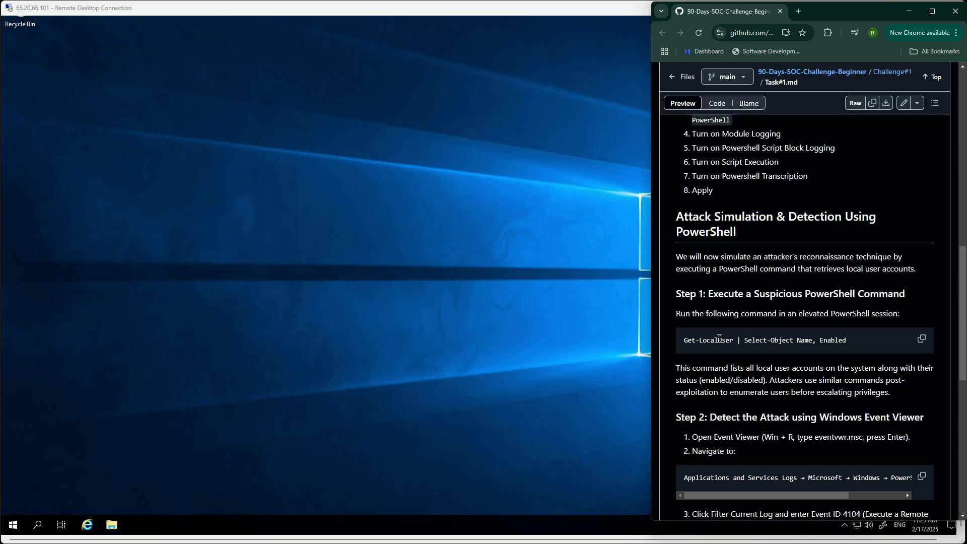
{"action": "left_click", "coordinate": [922, 339]}
Step: Open Windows PowerShell as administrator and run Get-LocalUser | Select-Object Name, Enabled
{"action": "left_click", "coordinate": [163, 356]}
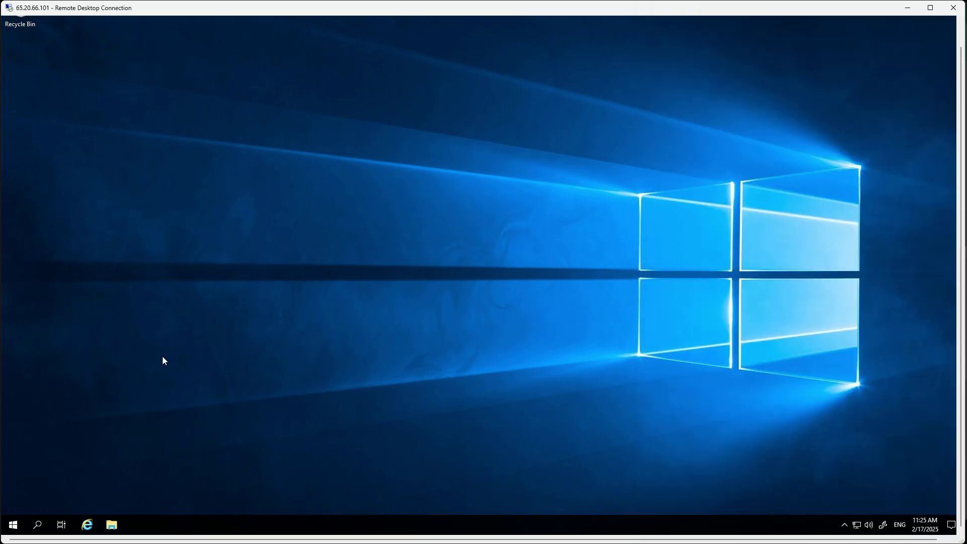
{"action": "left_click", "coordinate": [46, 519]}
{"action": "type", "text": "powe"}
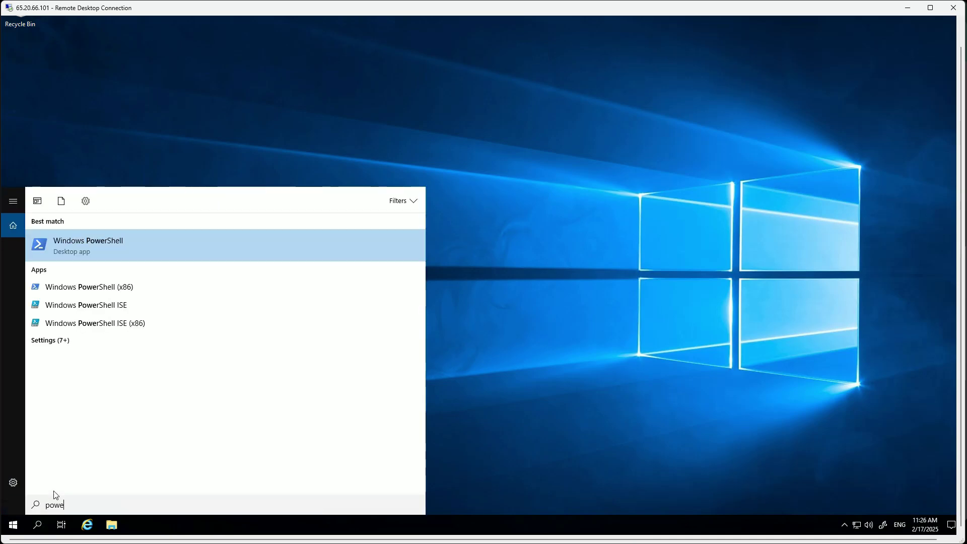
{"action": "type", "text": "r"}
{"action": "right_click", "coordinate": [129, 244]}
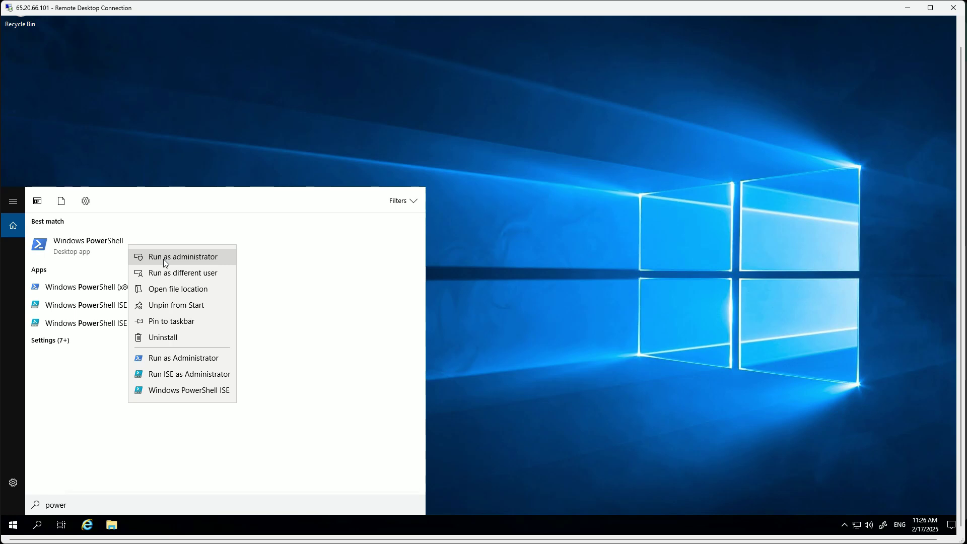
{"action": "left_click", "coordinate": [163, 259]}
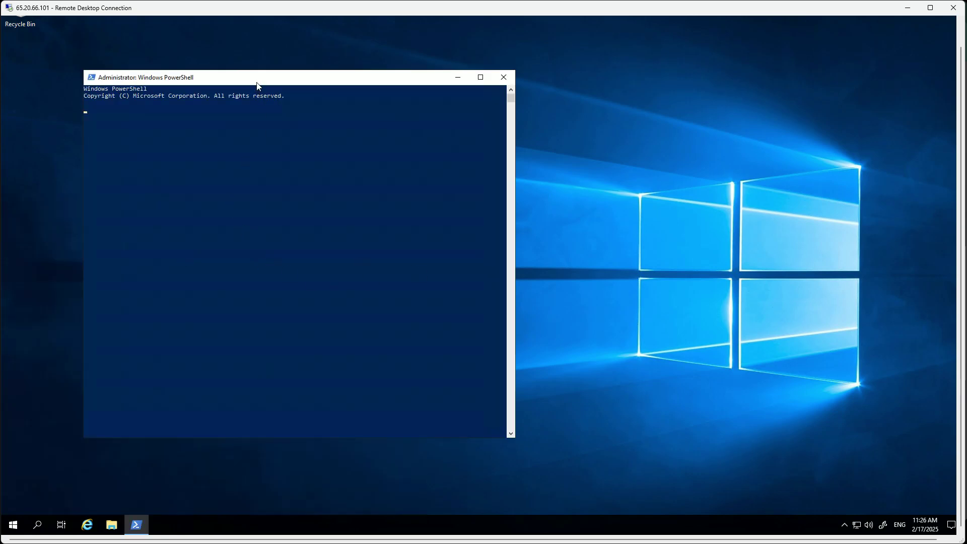
{"action": "left_click_drag", "start_coordinate": [257, 83], "coordinate": [354, 90]}
{"action": "type", "text": "Get-LocalUser | Select-Object Name, Enabled"}
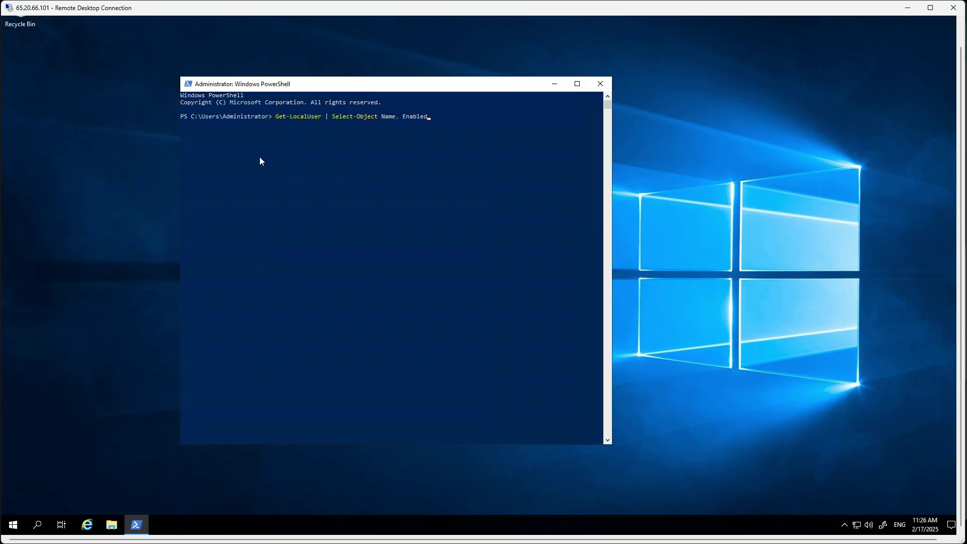
{"action": "key", "text": "Return"}
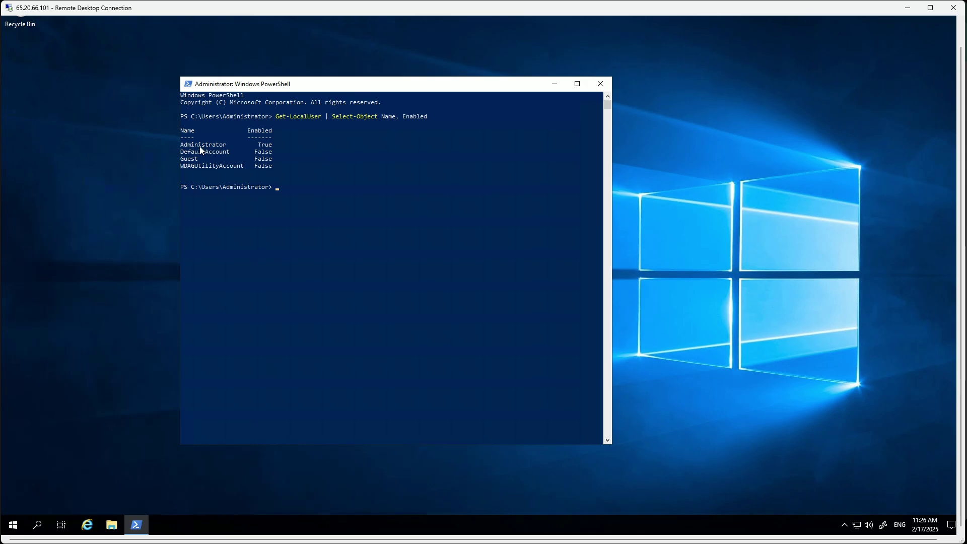
Step: Highlight the output: Administrator True; DefaultAccount, Guest and WDAGUtilityAccount False
{"action": "double_click", "coordinate": [195, 146]}
{"action": "left_click", "coordinate": [268, 146]}
{"action": "left_click_drag", "start_coordinate": [259, 145], "coordinate": [277, 146]}
{"action": "left_click_drag", "start_coordinate": [182, 151], "coordinate": [284, 155]}
{"action": "left_click_drag", "start_coordinate": [181, 159], "coordinate": [287, 159]}
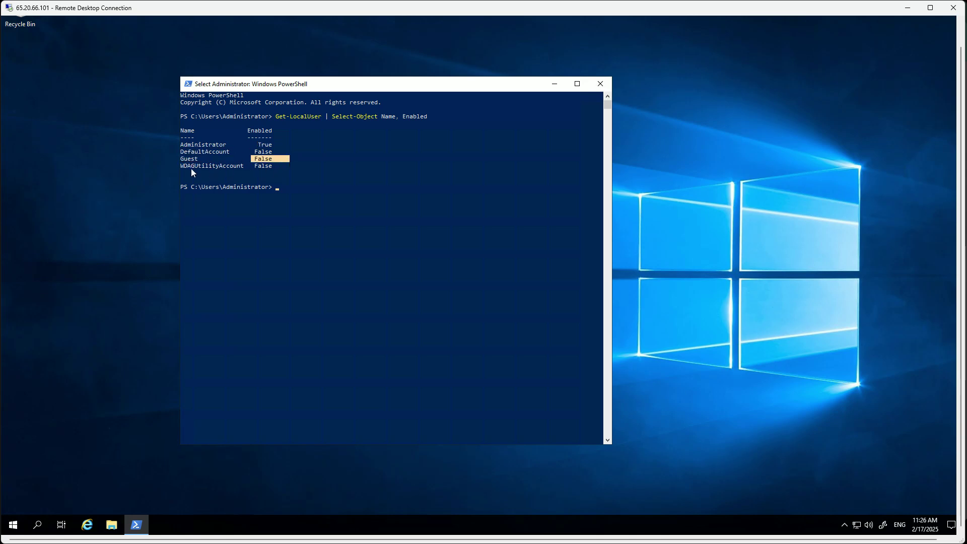
{"action": "left_click_drag", "start_coordinate": [183, 166], "coordinate": [267, 170]}
{"action": "left_click", "coordinate": [288, 168]}
Step: Launch Event Viewer by searching 'event' on the remote server
{"action": "left_click", "coordinate": [39, 523]}
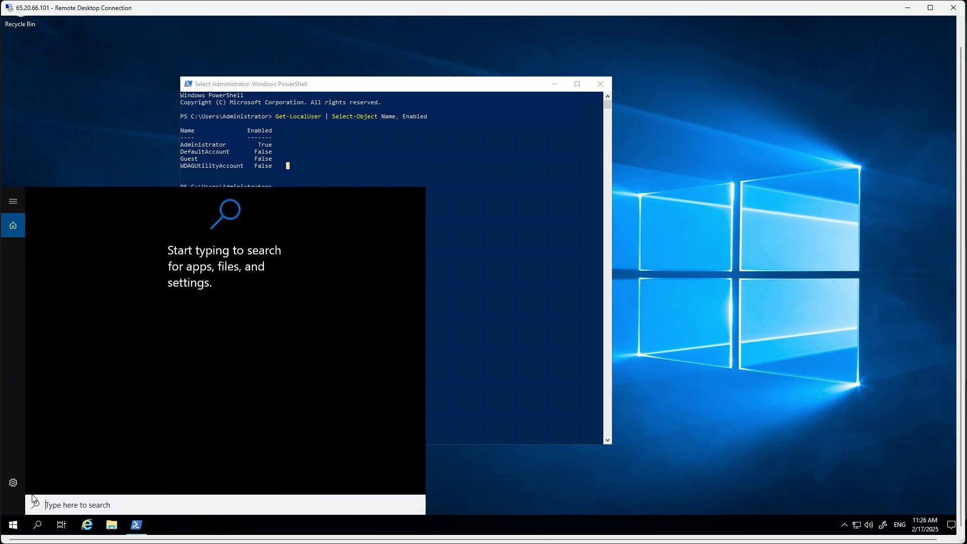
{"action": "type", "text": "event"}
{"action": "key", "text": "Return"}
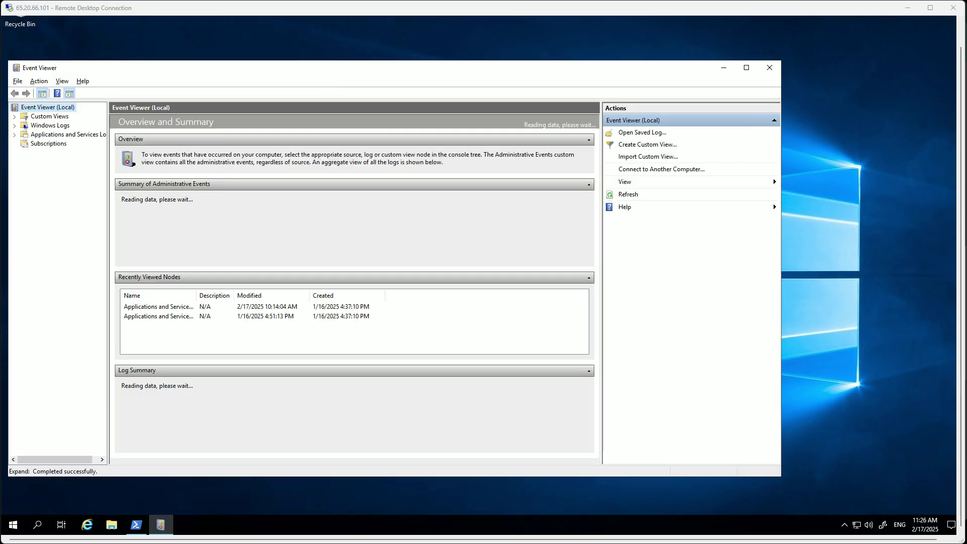
Step: Review the tutorial's command and Step 2 detection heading in GitHub
{"action": "key", "text": "alt+Tab"}
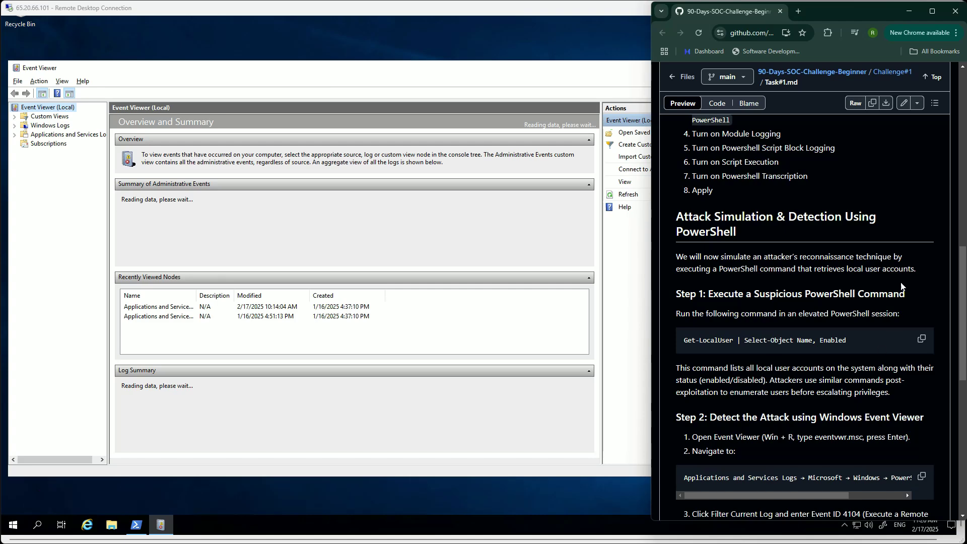
{"action": "scroll", "coordinate": [832, 282], "scroll_direction": "down", "scroll_amount": 2}
{"action": "double_click", "coordinate": [757, 267]}
{"action": "triple_click", "coordinate": [757, 267]}
{"action": "left_click_drag", "start_coordinate": [710, 343], "coordinate": [811, 356]}
{"action": "left_click", "coordinate": [815, 355]}
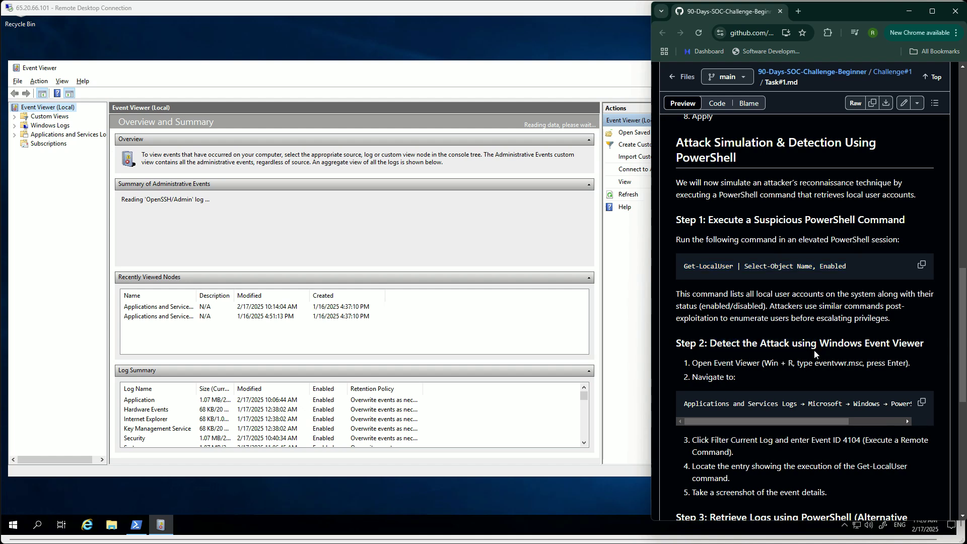
{"action": "left_click_drag", "start_coordinate": [960, 337], "coordinate": [962, 368]}
{"action": "left_click_drag", "start_coordinate": [692, 280], "coordinate": [785, 281]}
{"action": "left_click", "coordinate": [785, 281]}
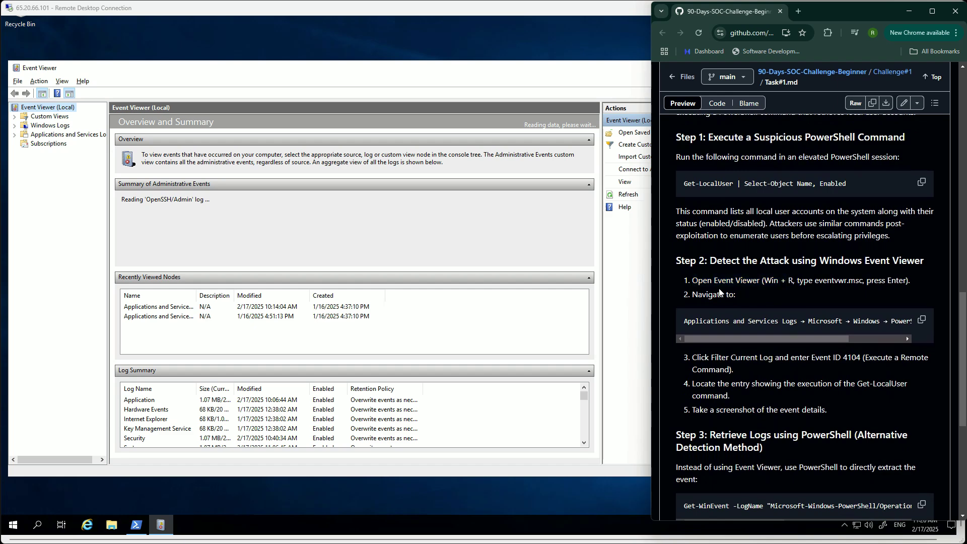
{"action": "left_click", "coordinate": [34, 527]}
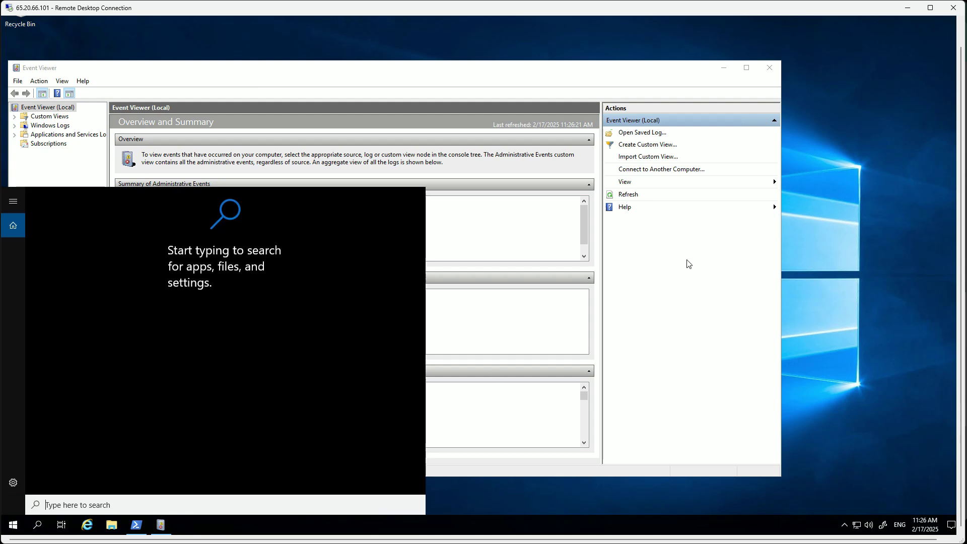
{"action": "left_click", "coordinate": [688, 264]}
{"action": "key", "text": "alt+Tab"}
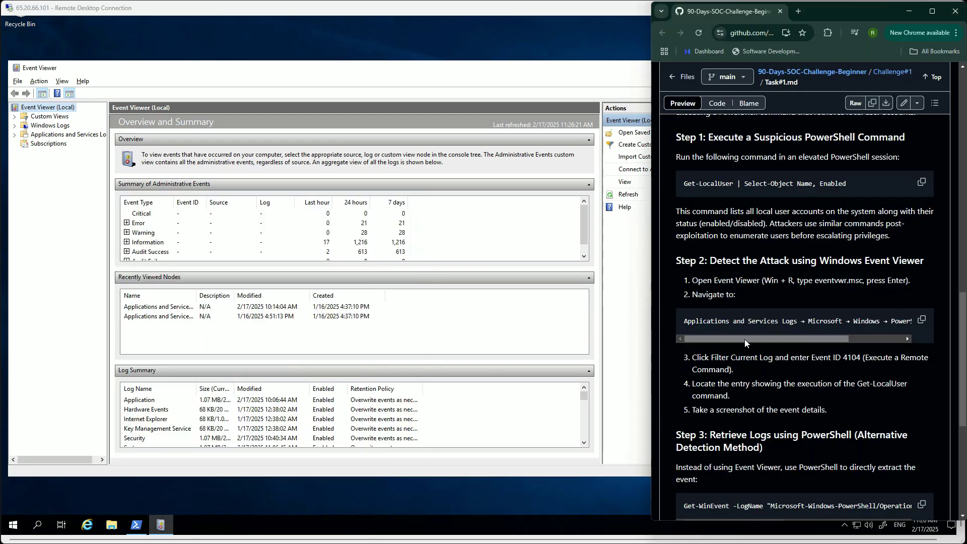
{"action": "left_click_drag", "start_coordinate": [745, 340], "coordinate": [857, 330]}
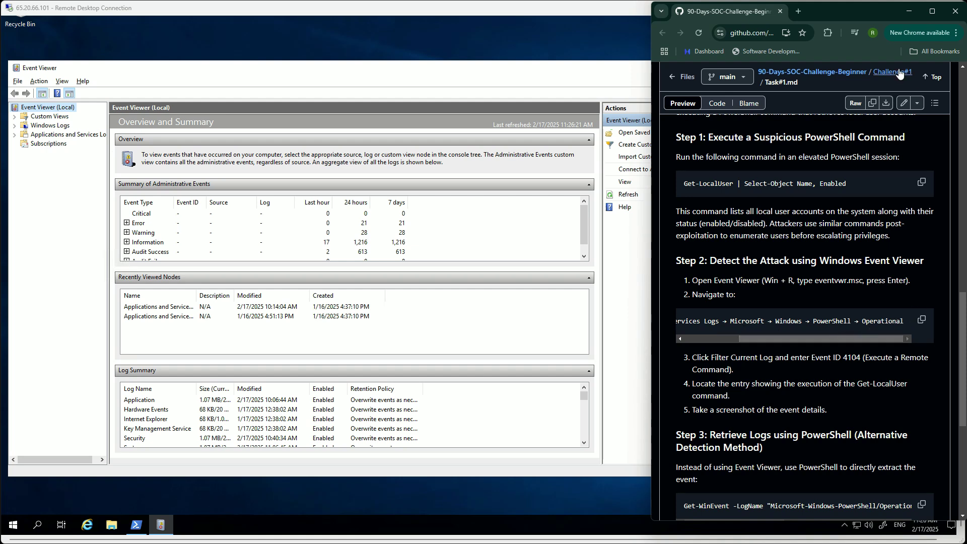
Step: Expand Applications and Services Logs > Microsoft > Windows and select the PowerShell Operational log
{"action": "left_click", "coordinate": [127, 72]}
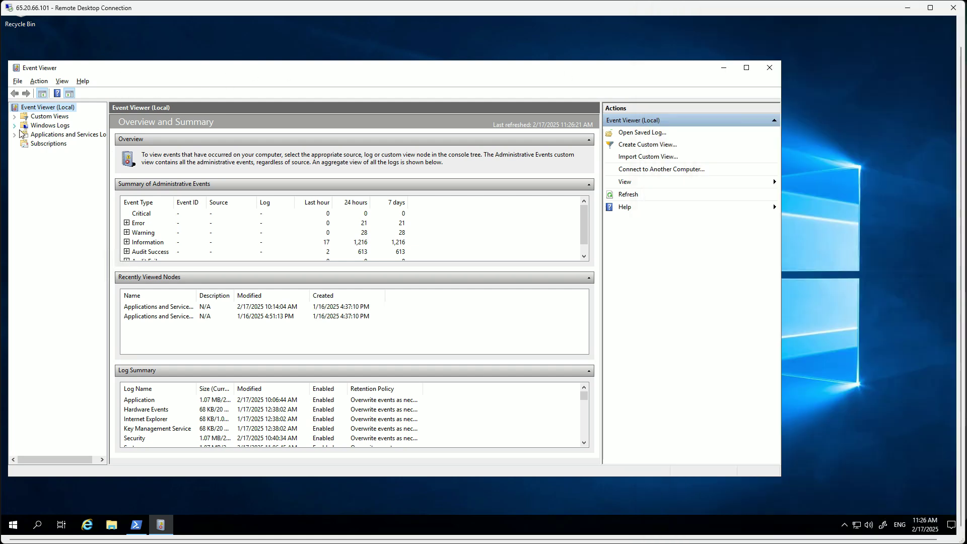
{"action": "left_click_drag", "start_coordinate": [108, 132], "coordinate": [186, 132]}
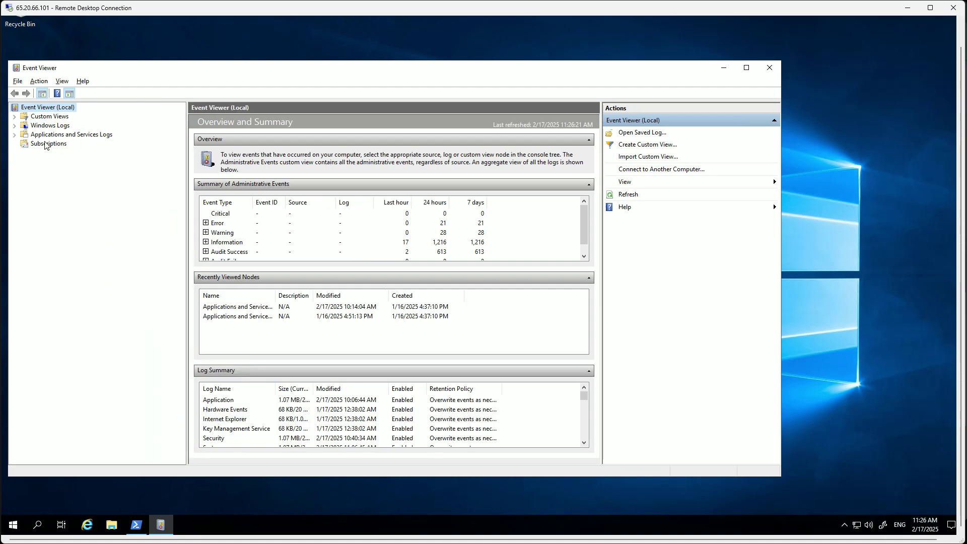
{"action": "left_click", "coordinate": [14, 135]}
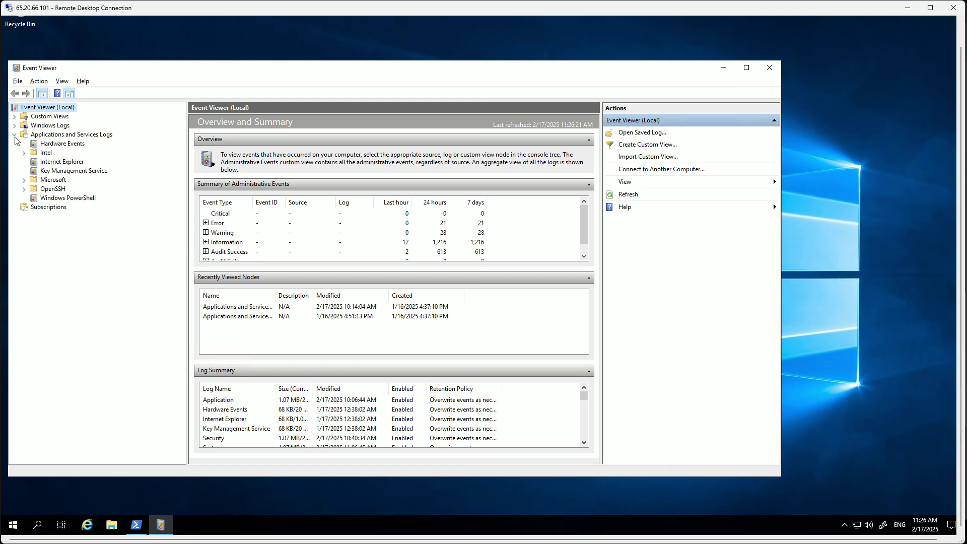
{"action": "left_click", "coordinate": [23, 180]}
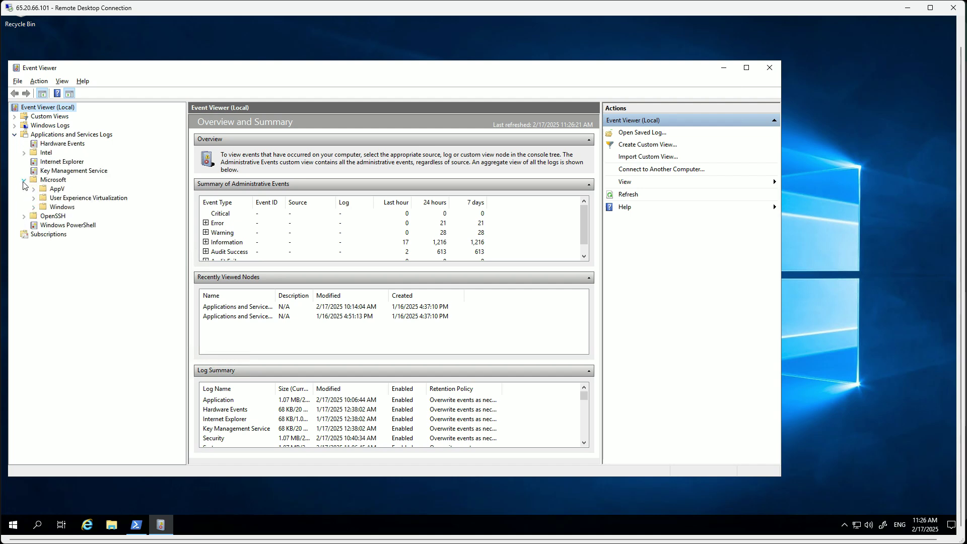
{"action": "left_click", "coordinate": [34, 207]}
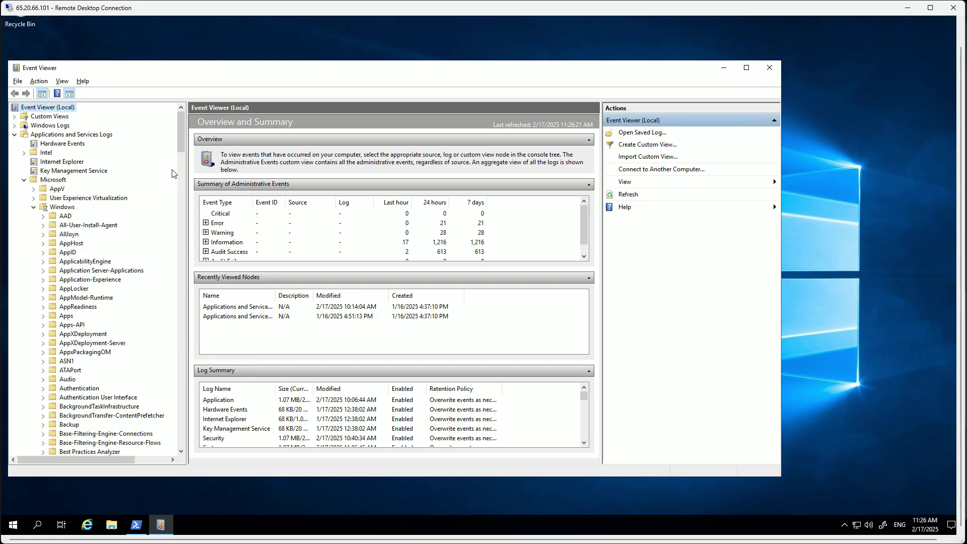
{"action": "left_click_drag", "start_coordinate": [181, 151], "coordinate": [179, 289]}
{"action": "left_click", "coordinate": [91, 271]}
{"action": "type", "text": "pow"}
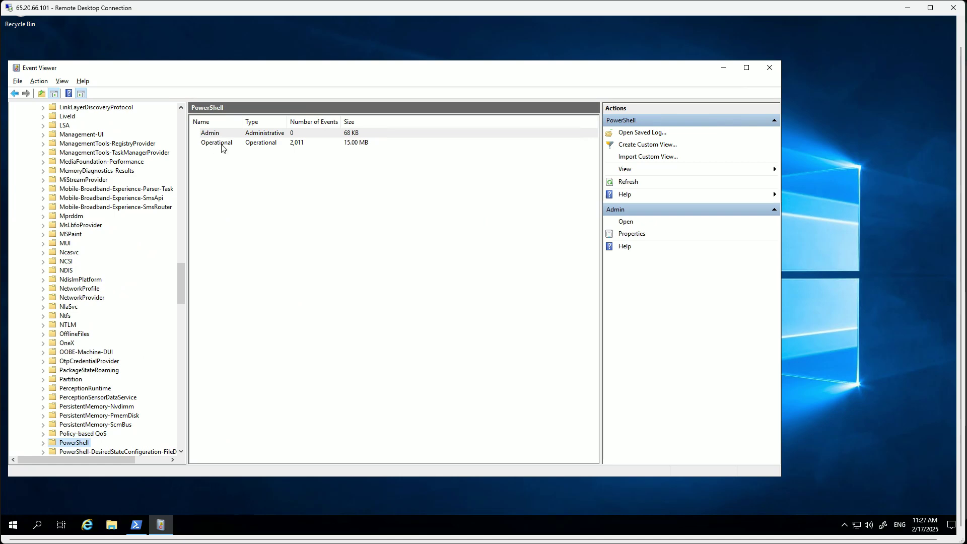
{"action": "left_click", "coordinate": [222, 147]}
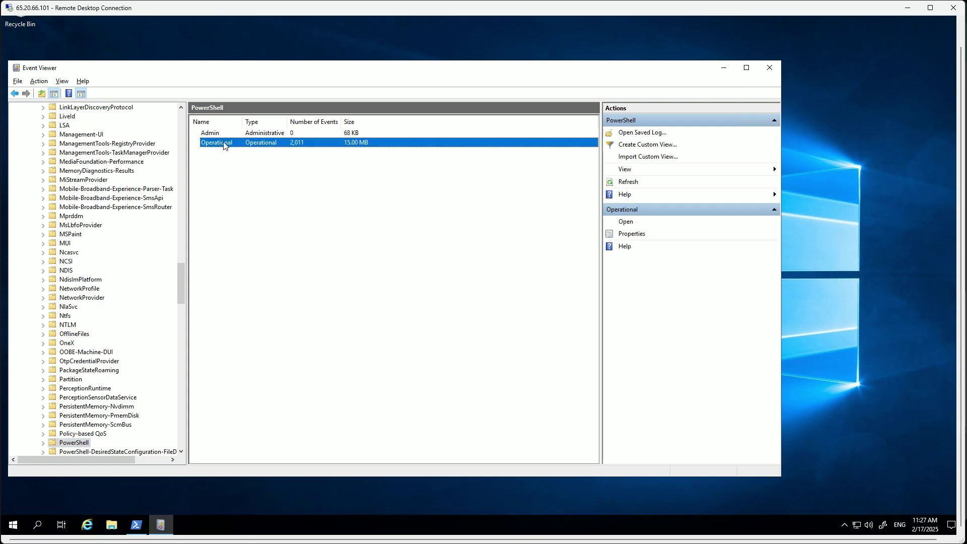
Step: Open the PowerShell Operational log's 2,011 events and widen the window and event list
{"action": "double_click", "coordinate": [224, 146]}
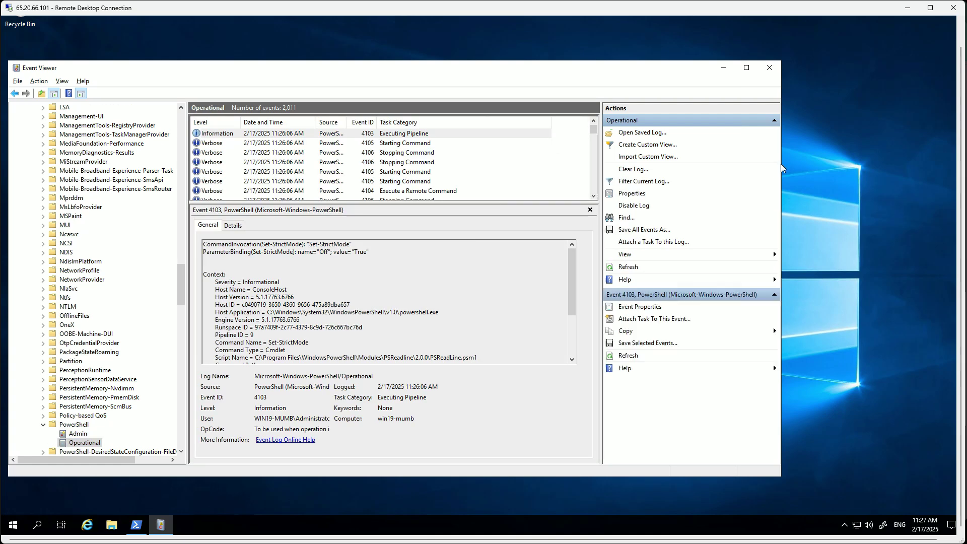
{"action": "left_click_drag", "start_coordinate": [781, 168], "coordinate": [857, 168]}
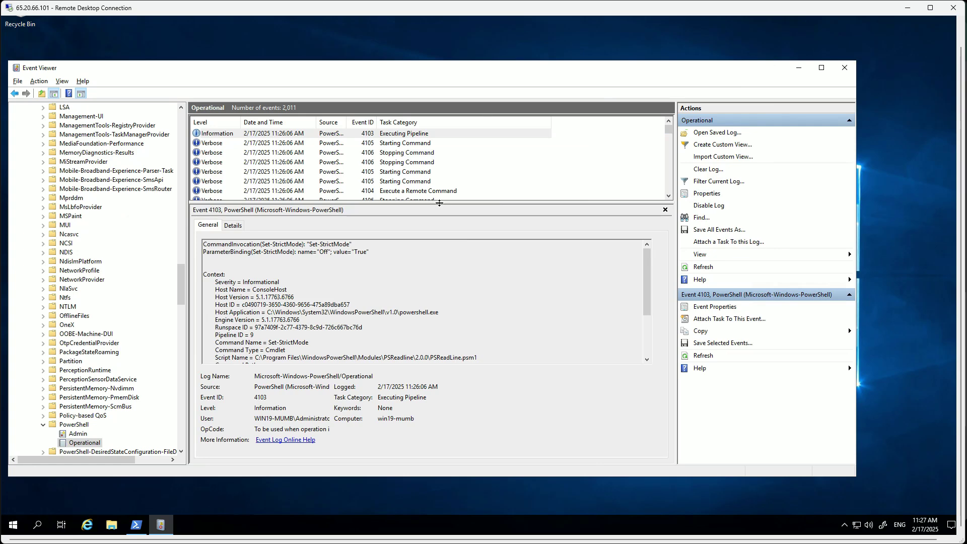
{"action": "left_click_drag", "start_coordinate": [439, 203], "coordinate": [428, 278]}
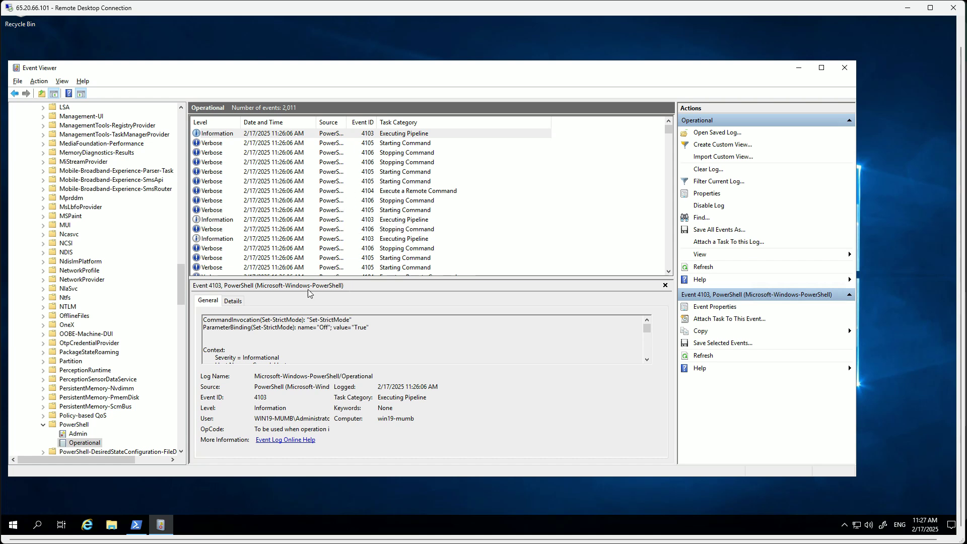
{"action": "left_click", "coordinate": [133, 529]}
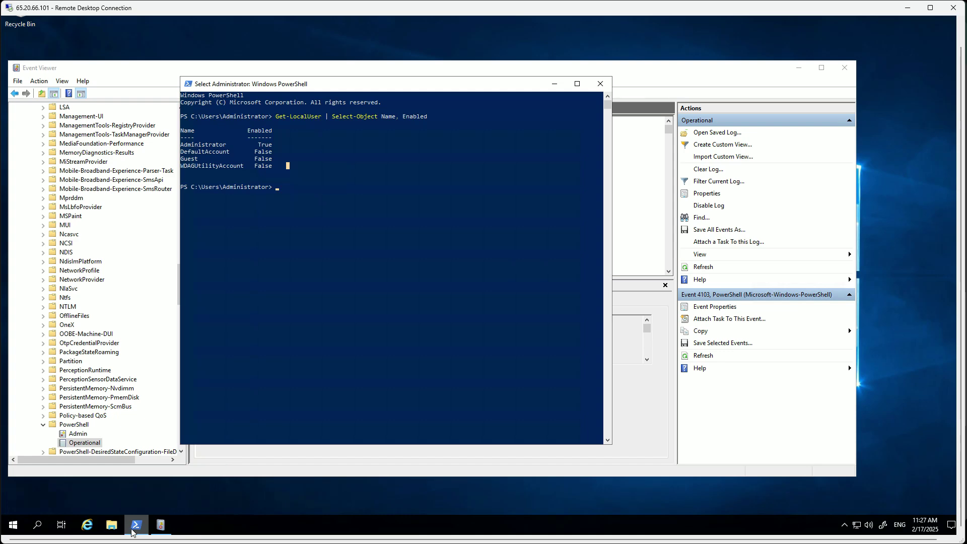
{"action": "left_click", "coordinate": [133, 529]}
Step: Inspect the 4104 Execute a Remote Command, 4106 and top 4103 events, then refresh the log
{"action": "left_click", "coordinate": [405, 192]}
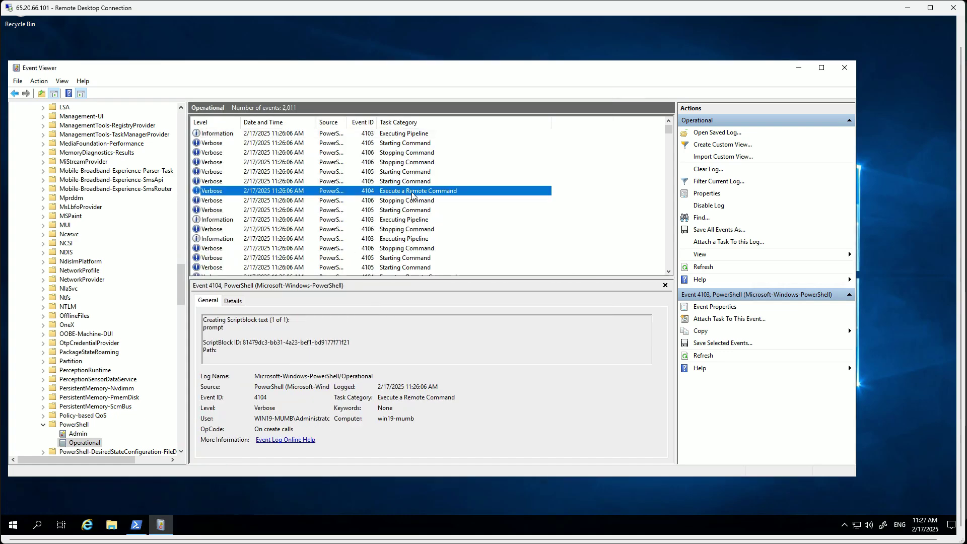
{"action": "left_click", "coordinate": [348, 161]}
{"action": "left_click", "coordinate": [374, 135]}
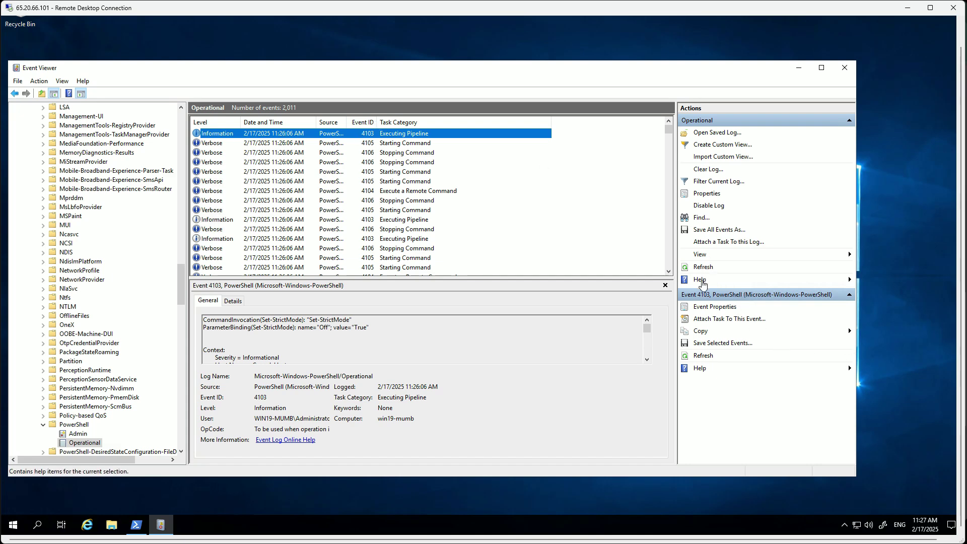
{"action": "left_click", "coordinate": [703, 268]}
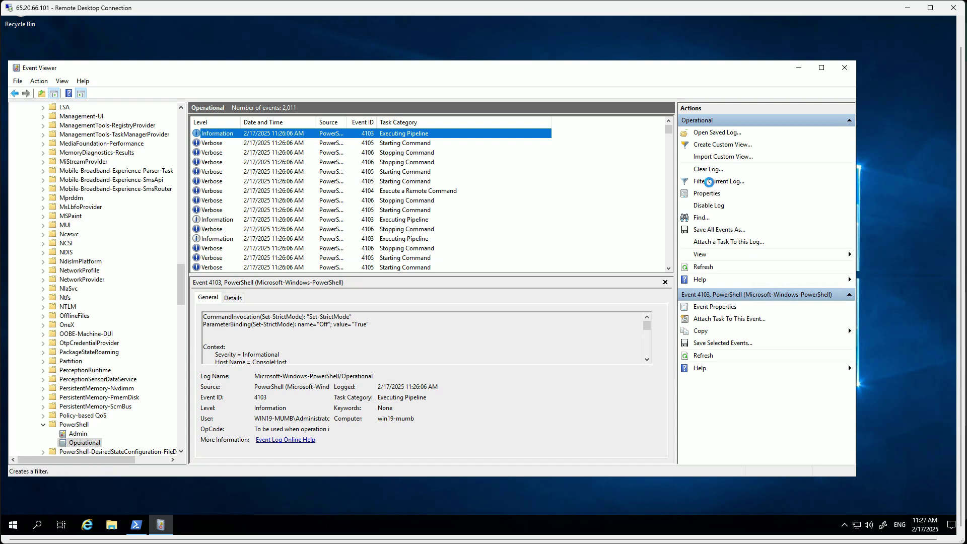
Step: Filter the current log to show only Event ID 4104
{"action": "left_click", "coordinate": [710, 182]}
{"action": "left_click", "coordinate": [384, 279]}
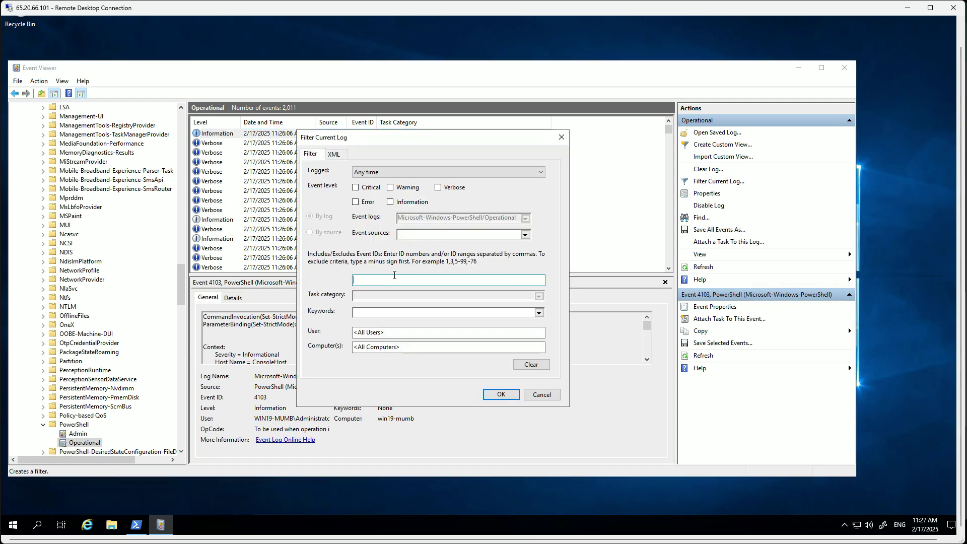
{"action": "left_click_drag", "start_coordinate": [428, 137], "coordinate": [548, 199]}
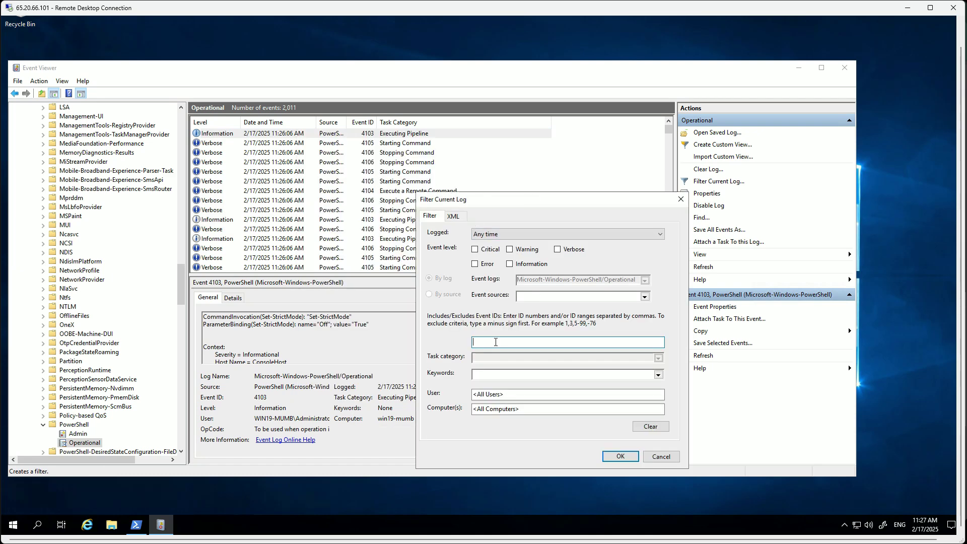
{"action": "type", "text": "4104"}
{"action": "left_click", "coordinate": [621, 456]}
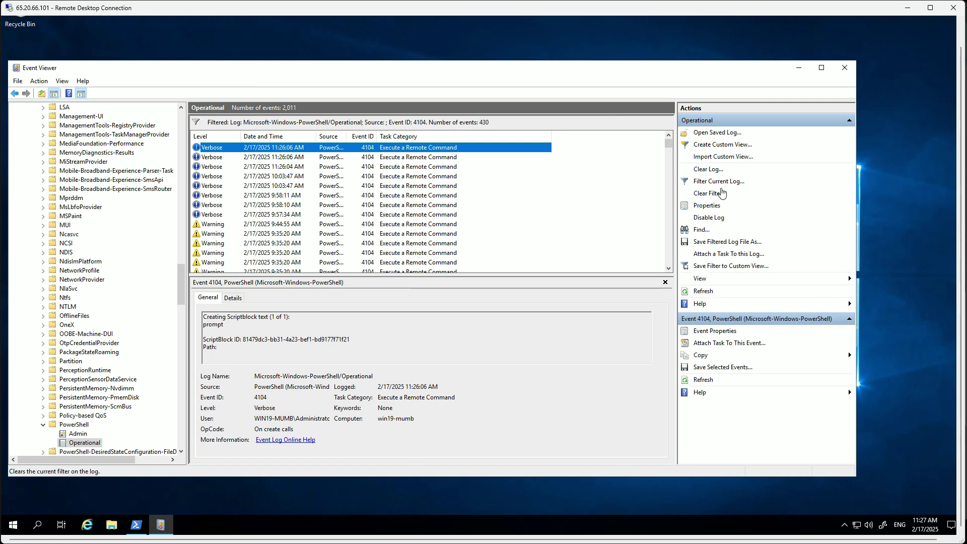
Step: Clear the 4104 Event ID criterion so all Operational events return
{"action": "left_click", "coordinate": [719, 181]}
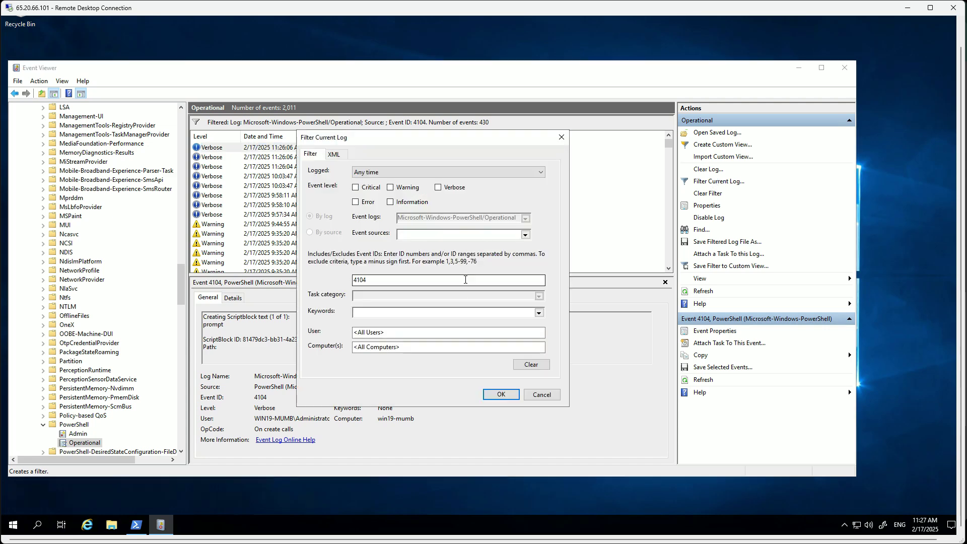
{"action": "left_click", "coordinate": [465, 280]}
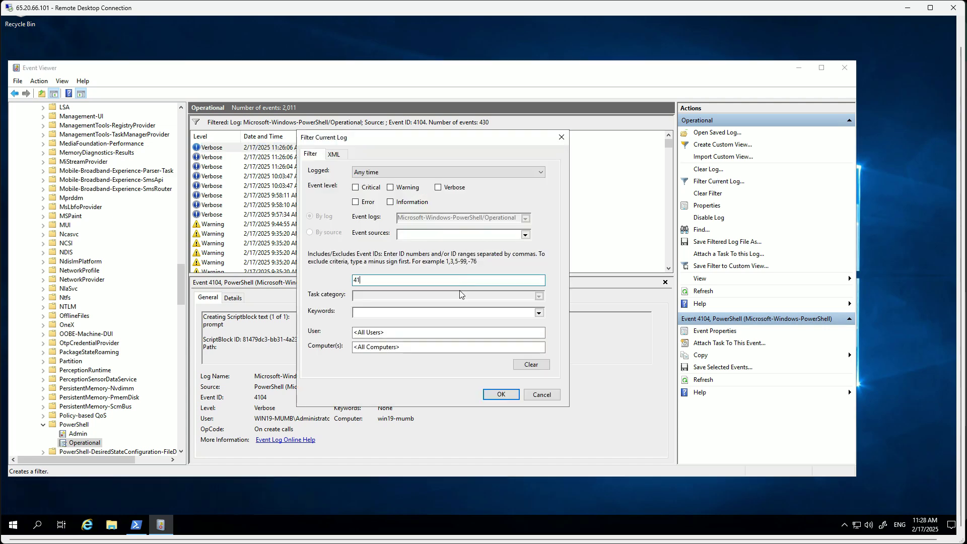
{"action": "key", "text": "BackSpace"}
{"action": "key", "text": "BackSpace"}
{"action": "left_click", "coordinate": [504, 395]}
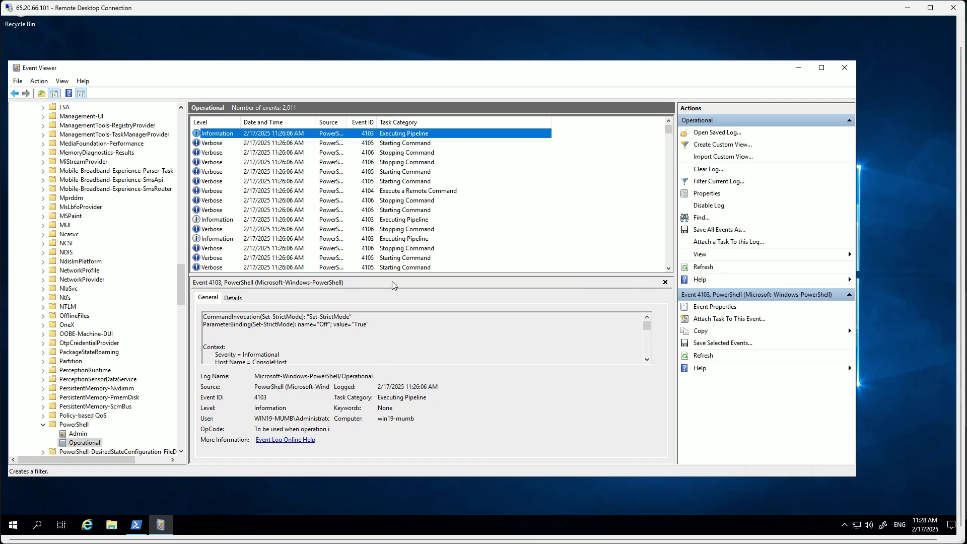
Step: Rerun the previous Get-LocalUser command in the PowerShell console
{"action": "left_click", "coordinate": [137, 516]}
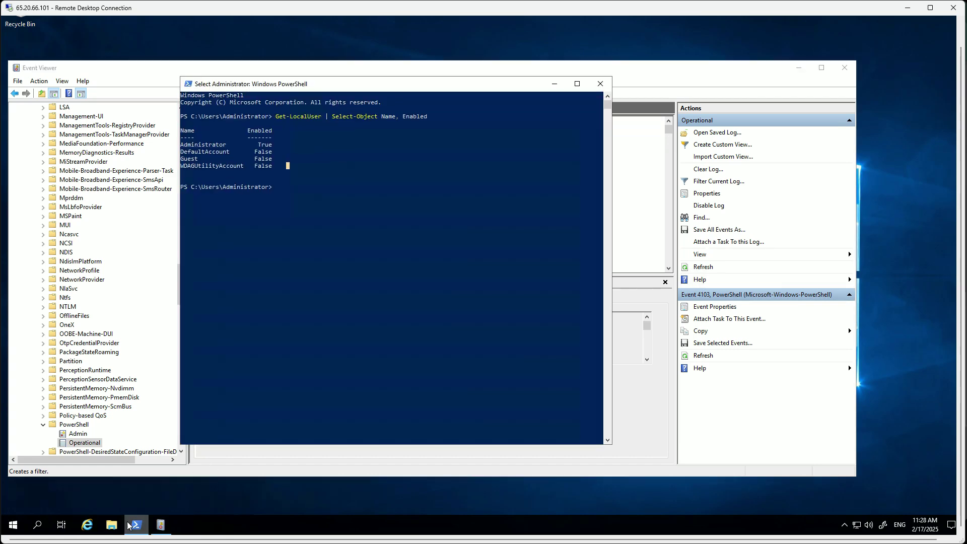
{"action": "left_click_drag", "start_coordinate": [348, 85], "coordinate": [686, 184]}
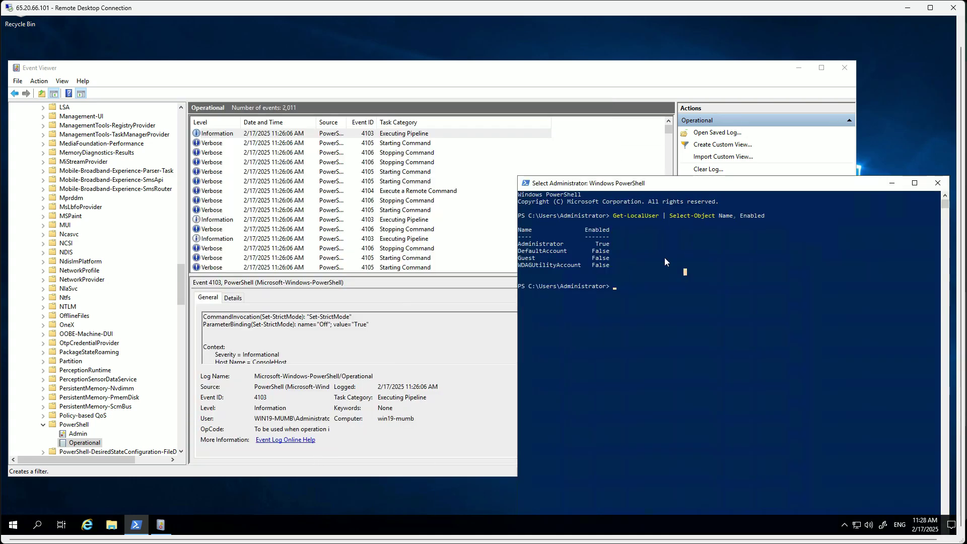
{"action": "key", "text": "Escape"}
{"action": "key", "text": "Up"}
{"action": "key", "text": "Return"}
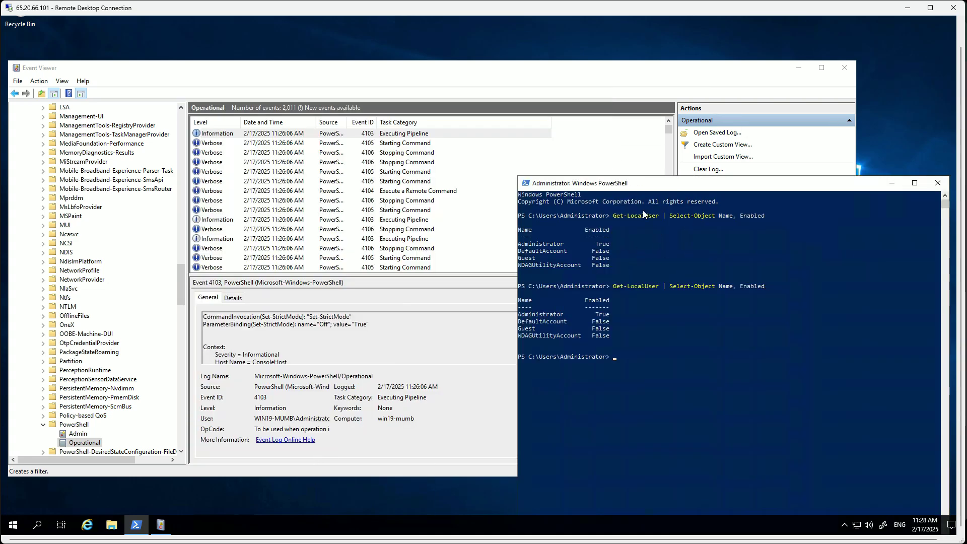
Step: Refresh the log and open the new 4104 event showing the Get-LocalUser script block
{"action": "left_click", "coordinate": [515, 83]}
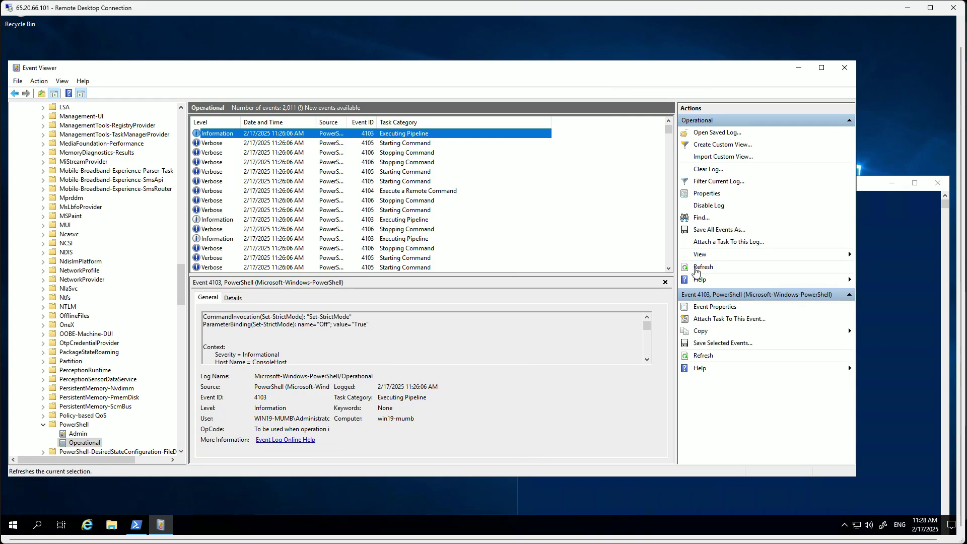
{"action": "left_click", "coordinate": [701, 267]}
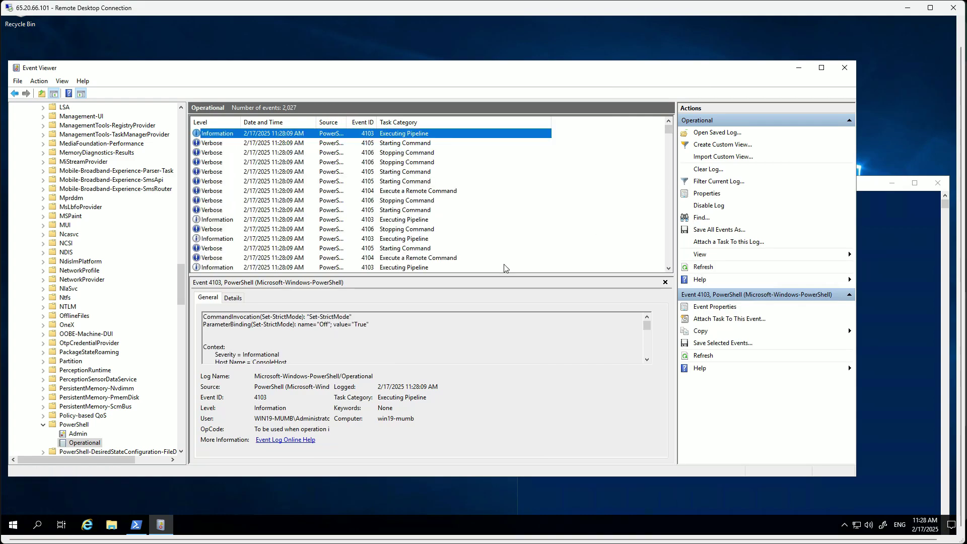
{"action": "left_click_drag", "start_coordinate": [423, 276], "coordinate": [428, 306]}
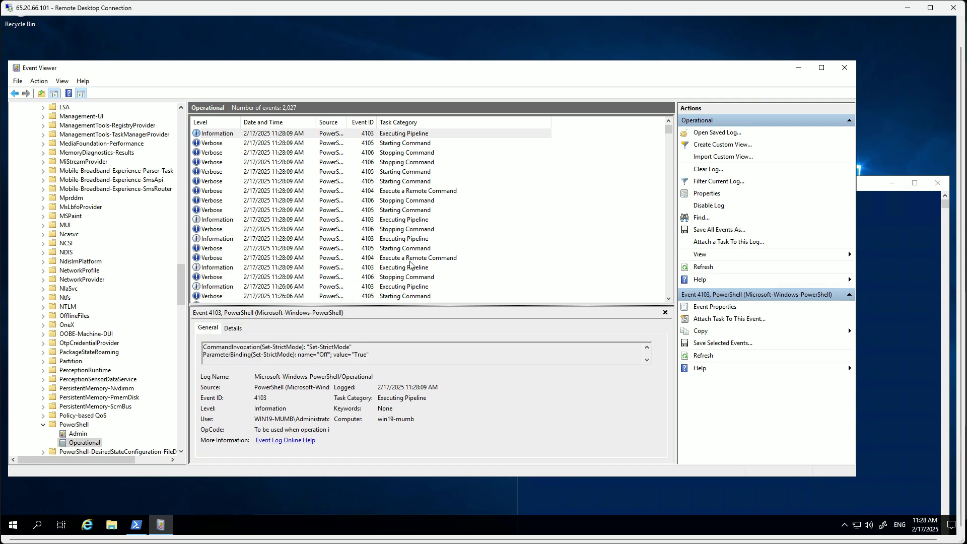
{"action": "left_click", "coordinate": [391, 193]}
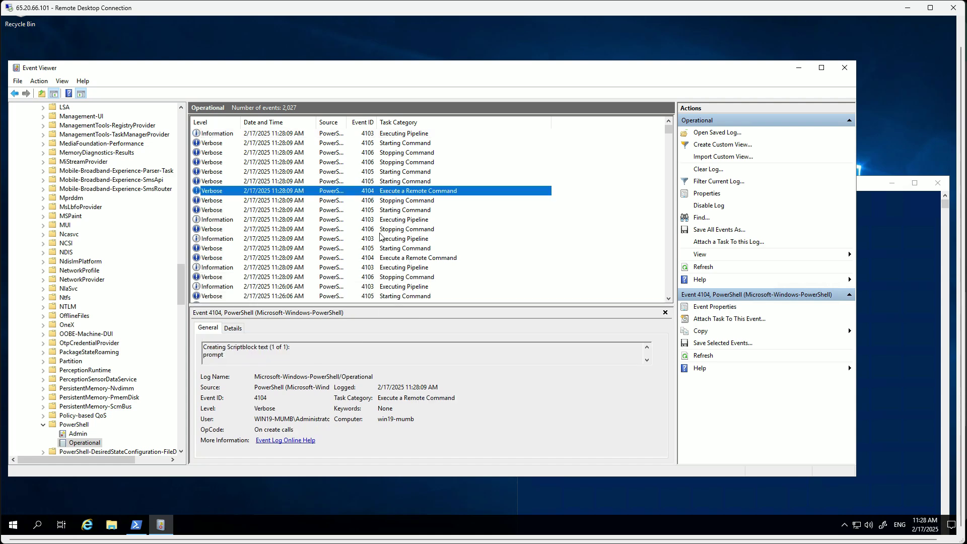
{"action": "left_click", "coordinate": [375, 258]}
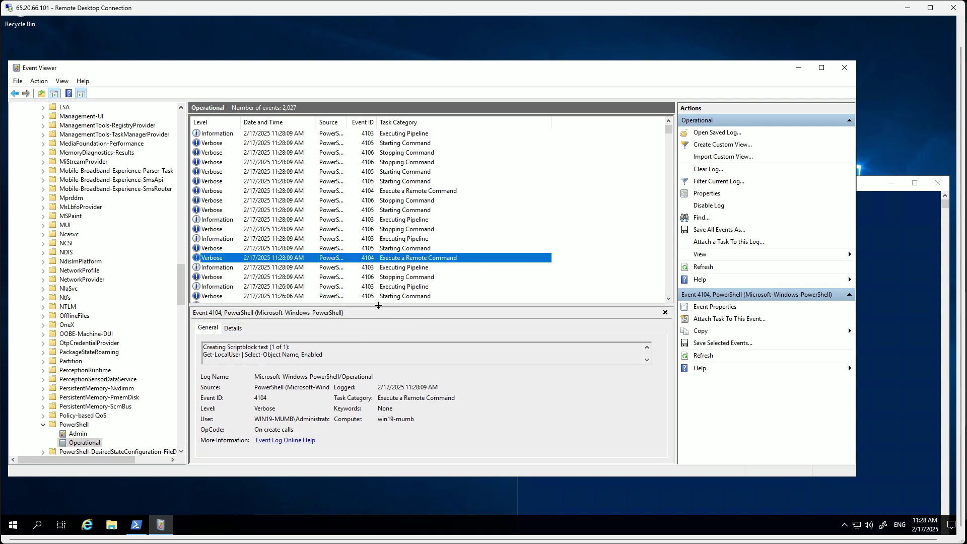
{"action": "left_click_drag", "start_coordinate": [379, 306], "coordinate": [386, 228]}
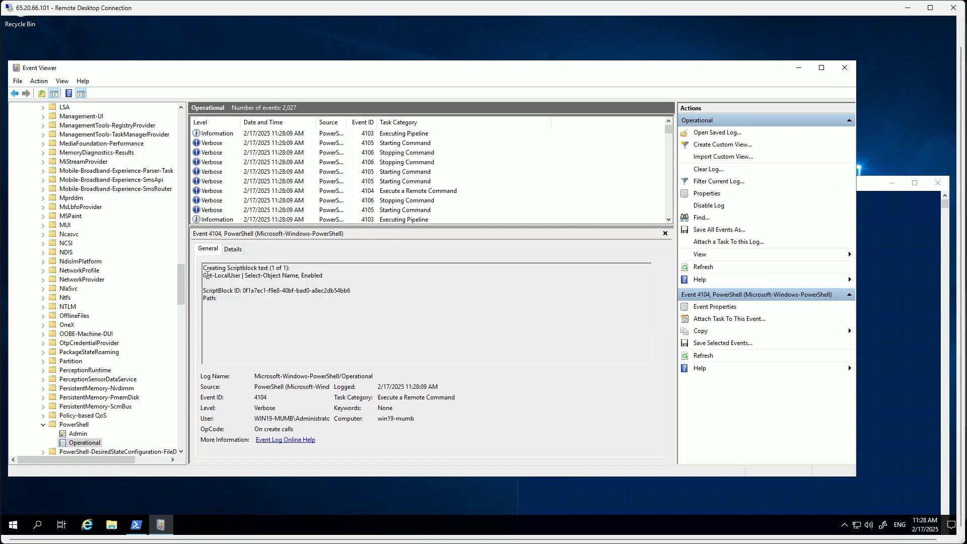
{"action": "left_click_drag", "start_coordinate": [208, 276], "coordinate": [324, 277]}
{"action": "left_click", "coordinate": [243, 279]}
Step: Highlight the rerun Get-LocalUser output in PowerShell, then select script block text in the 4104 event
{"action": "left_click", "coordinate": [138, 520]}
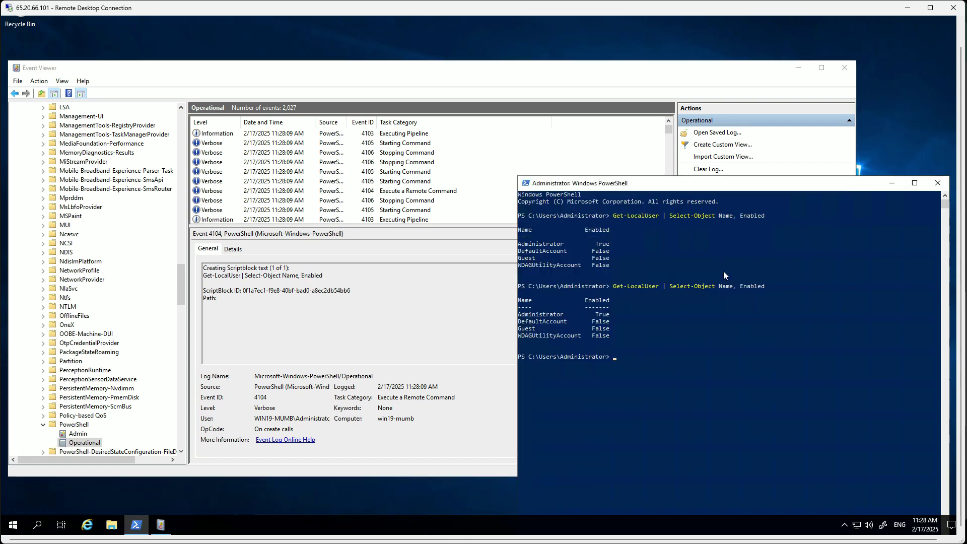
{"action": "left_click_drag", "start_coordinate": [610, 288], "coordinate": [738, 339]}
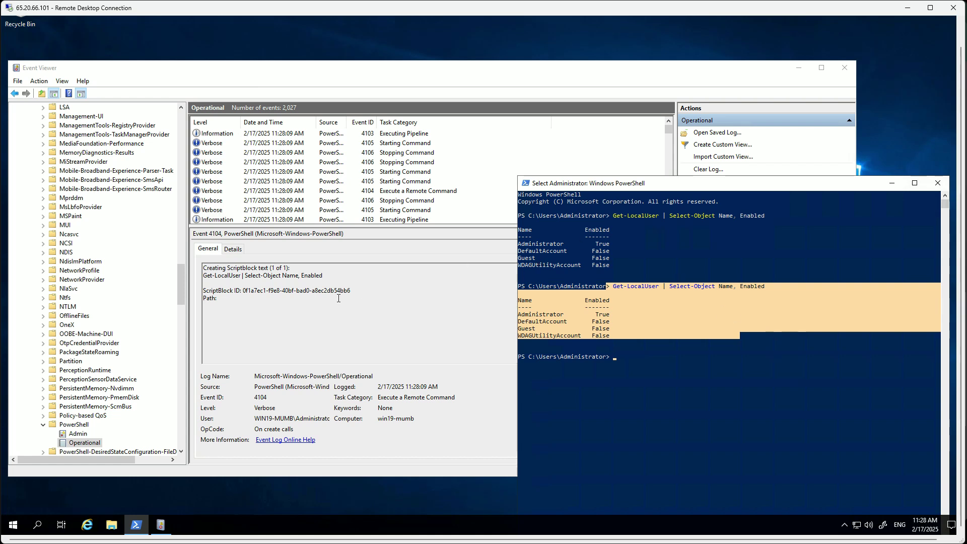
{"action": "left_click", "coordinate": [298, 304]}
{"action": "mouse_move", "coordinate": [325, 276]}
{"action": "left_mouse_down"}
{"action": "mouse_move", "coordinate": [207, 276]}
{"action": "mouse_move", "coordinate": [325, 276]}
{"action": "left_mouse_up"}
{"action": "left_click", "coordinate": [334, 291]}
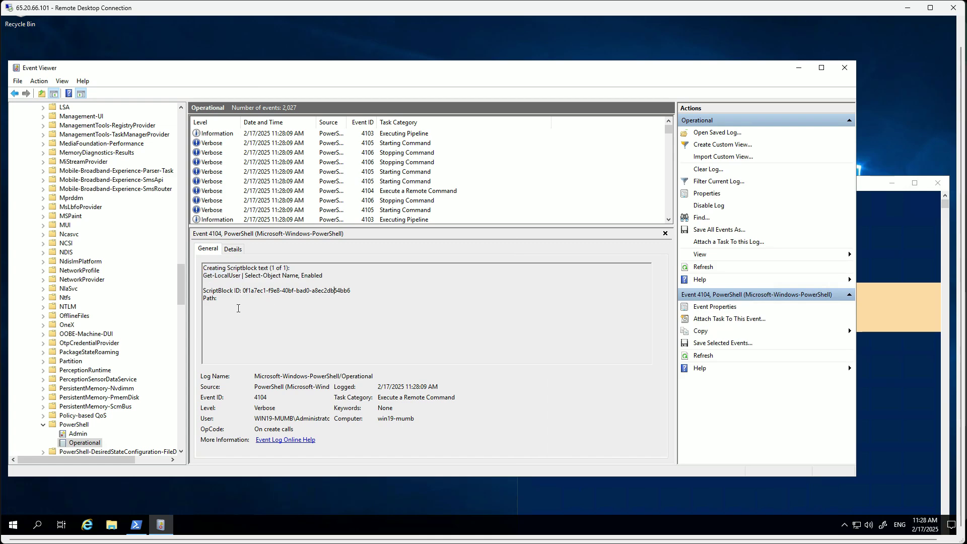
{"action": "left_click_drag", "start_coordinate": [236, 308], "coordinate": [203, 276]}
{"action": "left_click", "coordinate": [246, 292]}
Step: Move Discord aside and select the 4104 event containing the Get-LocalUser script
{"action": "key", "text": "alt+Tab"}
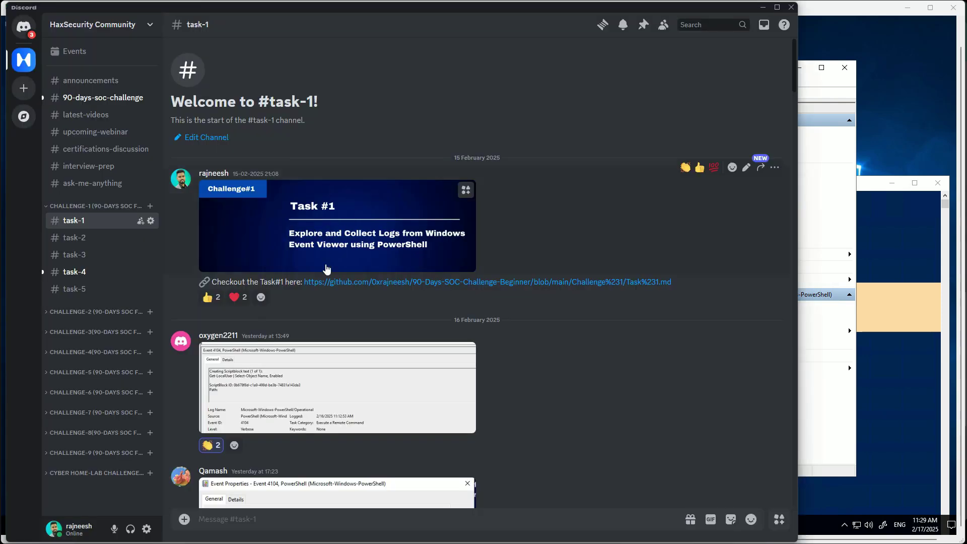
{"action": "left_click_drag", "start_coordinate": [615, 14], "coordinate": [0, 61]}
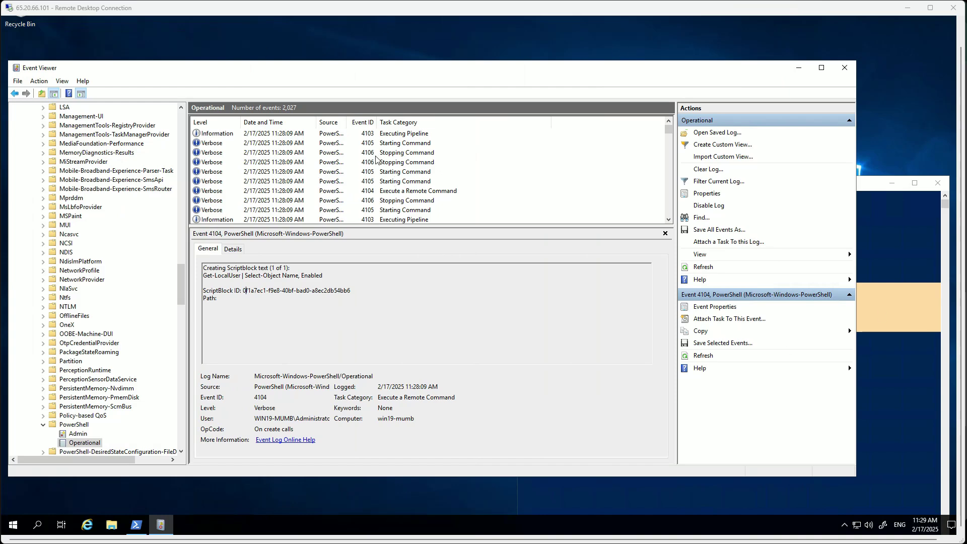
{"action": "left_click", "coordinate": [371, 194]}
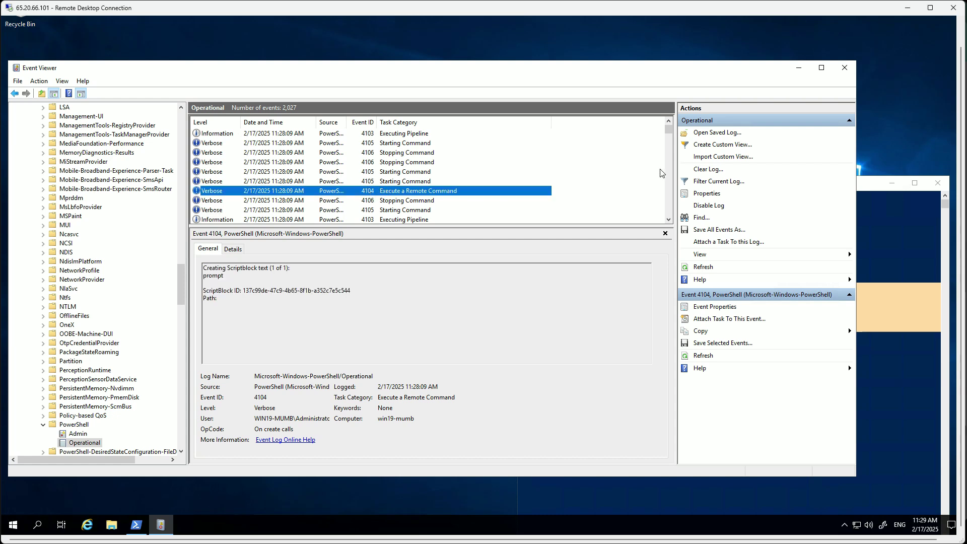
{"action": "left_click", "coordinate": [668, 220]}
{"action": "left_click", "coordinate": [668, 220]}
{"action": "left_click", "coordinate": [669, 220]}
{"action": "left_click", "coordinate": [669, 220]}
{"action": "left_click", "coordinate": [668, 220]}
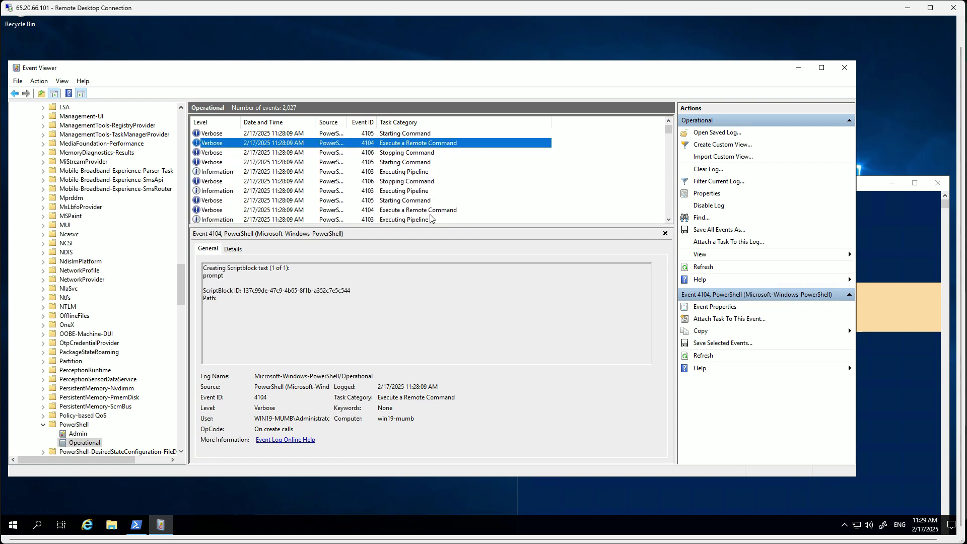
{"action": "left_click", "coordinate": [407, 210]}
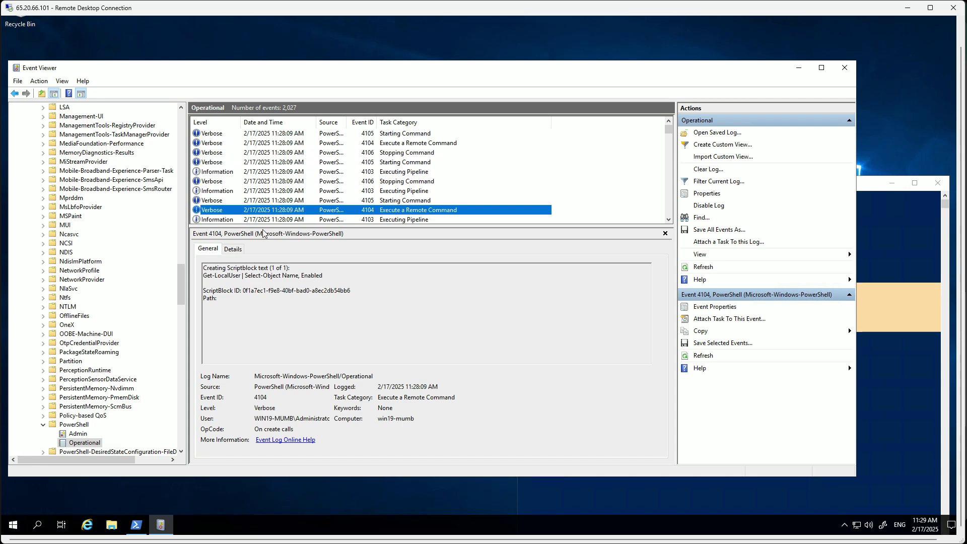
Step: Bring Discord forward, scroll #task-1 to the latest posts and reposition the window
{"action": "key", "text": "alt+Tab"}
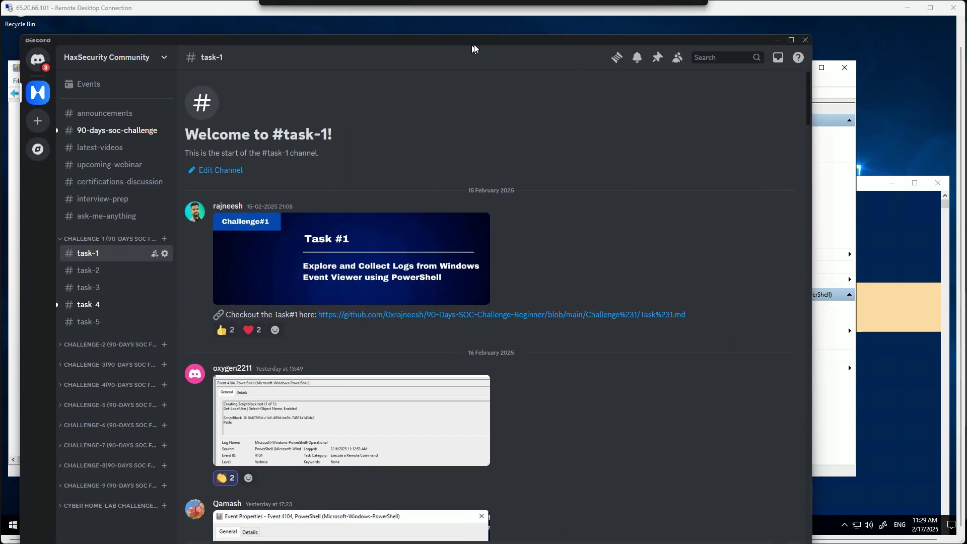
{"action": "scroll", "coordinate": [356, 275], "scroll_direction": "down", "scroll_amount": 5}
{"action": "scroll", "coordinate": [356, 276], "scroll_direction": "down", "scroll_amount": 10}
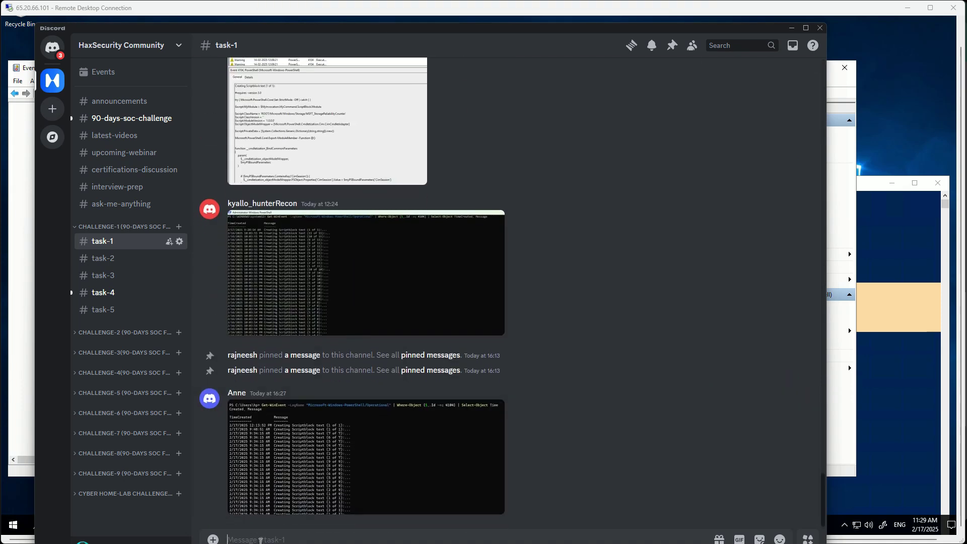
{"action": "left_click_drag", "start_coordinate": [485, 23], "coordinate": [497, 49]}
Step: Draft the two-line note '- whats obervsation' / '- what did you learn', then minimize Discord
{"action": "type", "text": "- whats oberv"}
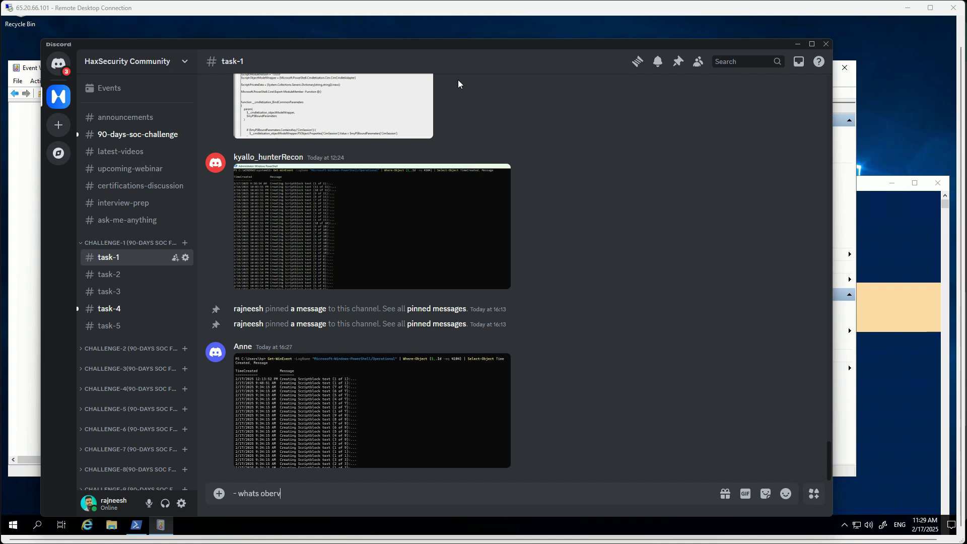
{"action": "type", "text": "sation"}
{"action": "key", "text": "shift+Return"}
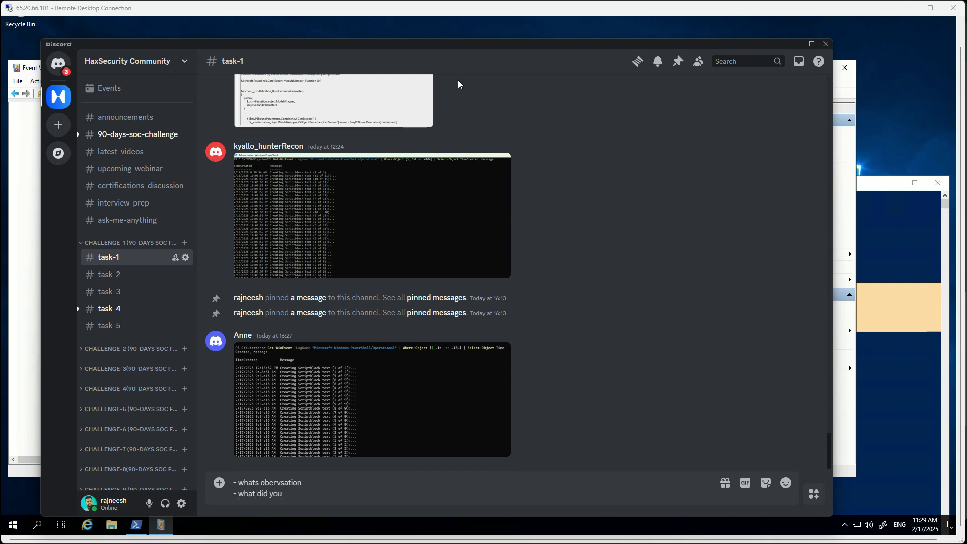
{"action": "type", "text": "- what did you learn"}
{"action": "left_click", "coordinate": [798, 44]}
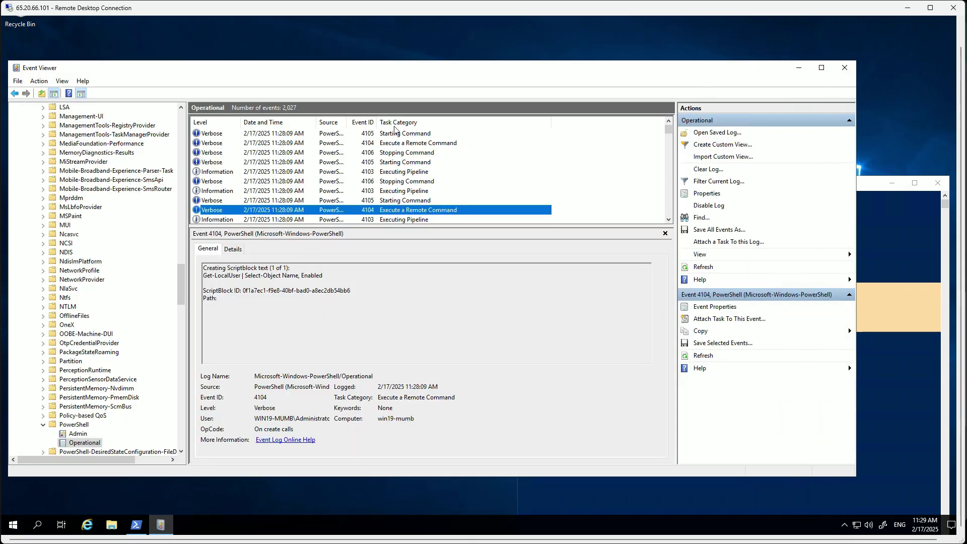